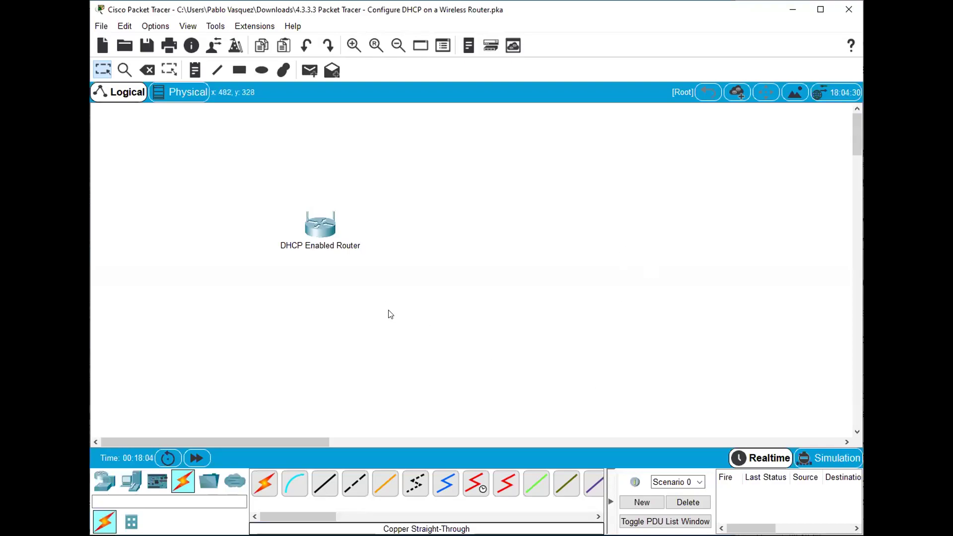
Step: Move the DHCP Enabled Router toward the workspace centre and zoom in on it
left_click_drag(329, 235, 450, 231)
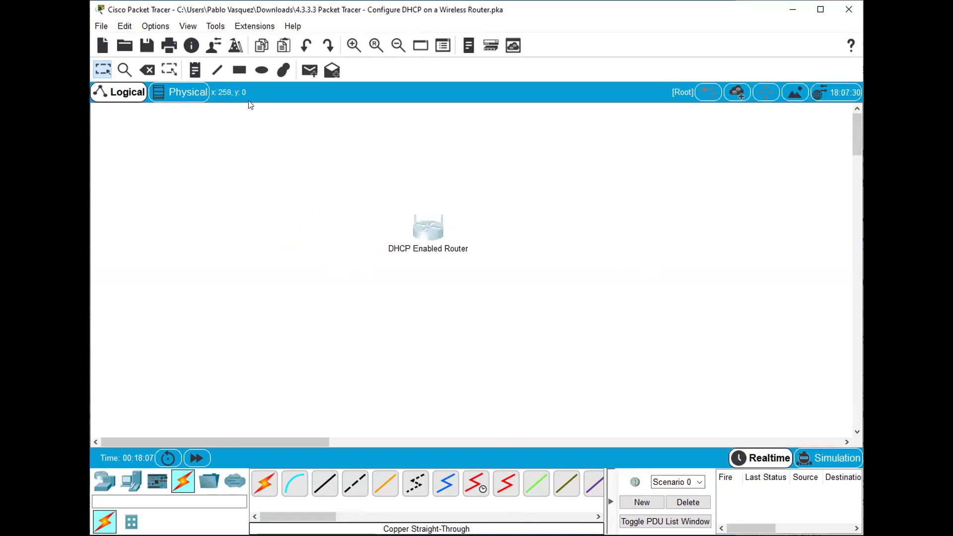
left_click(353, 45)
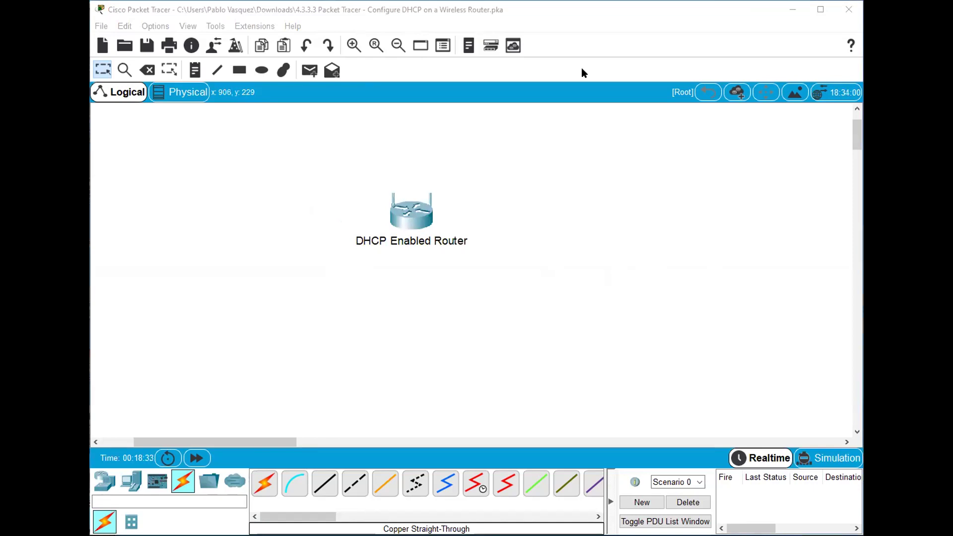
left_click_drag(137, 384, 130, 464)
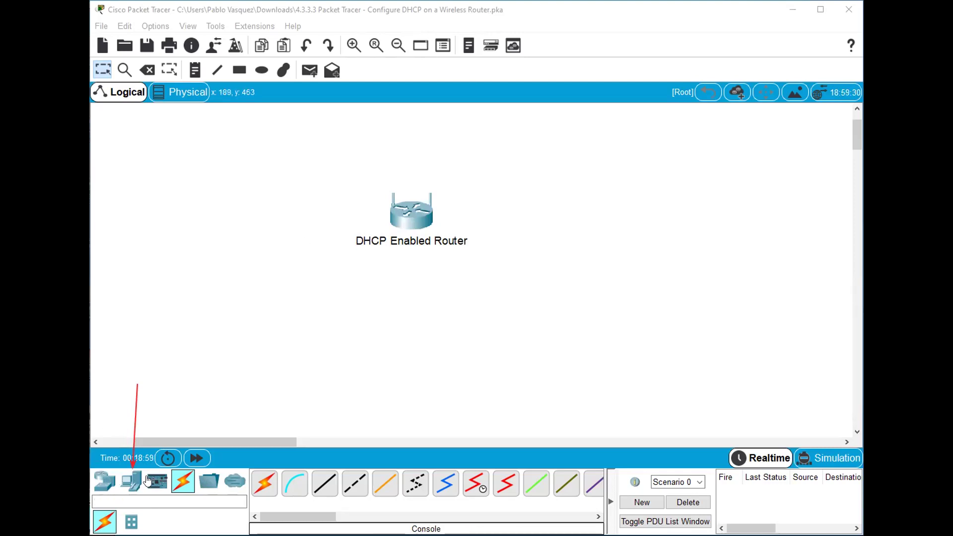
Step: Place three generic PCs, PC0, PC1 and PC2, in a row below the router
left_click(132, 482)
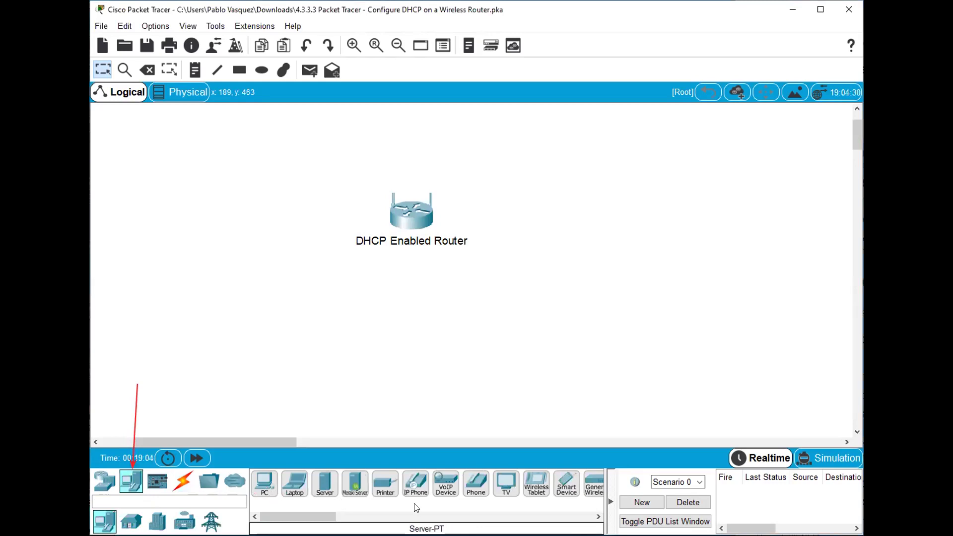
left_click(258, 488)
left_click(277, 322)
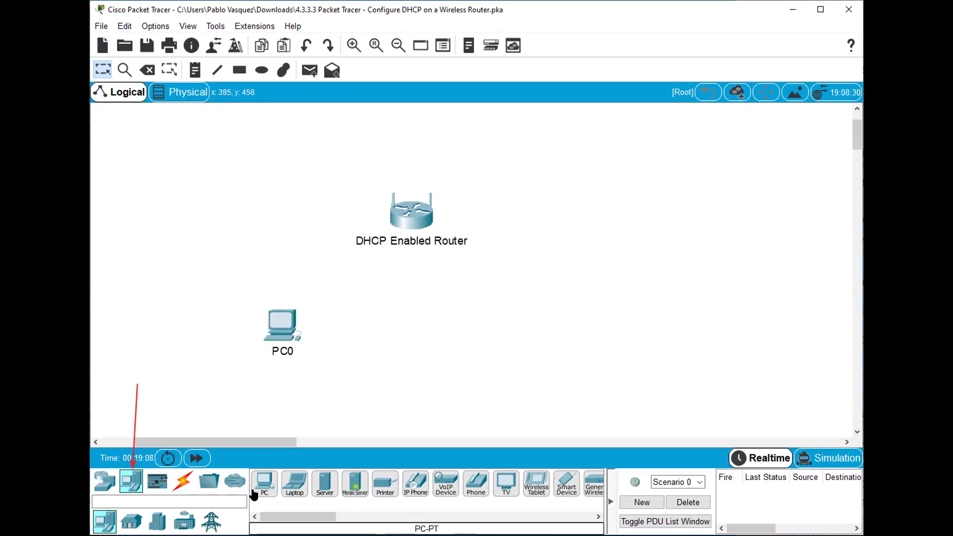
left_click(260, 488)
left_click(398, 337)
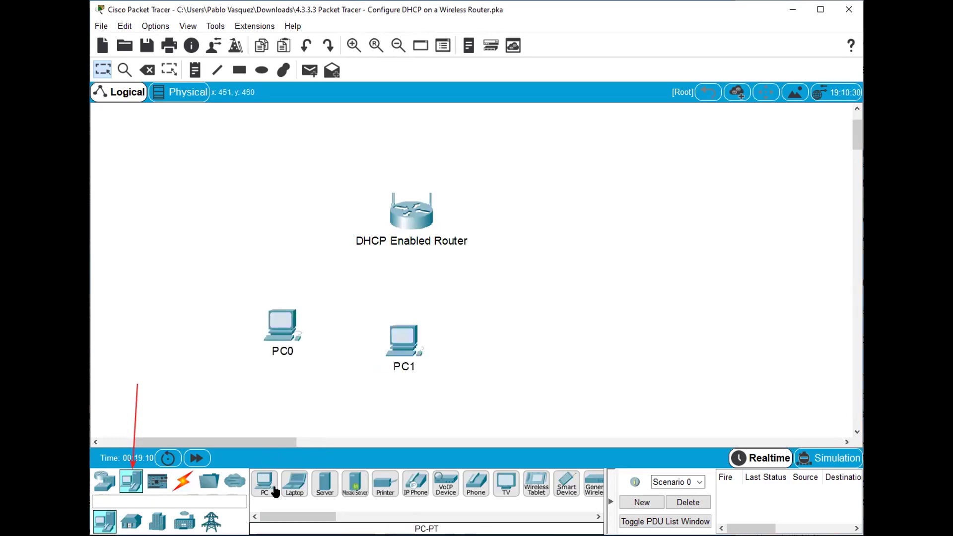
left_click(264, 484)
left_click(528, 336)
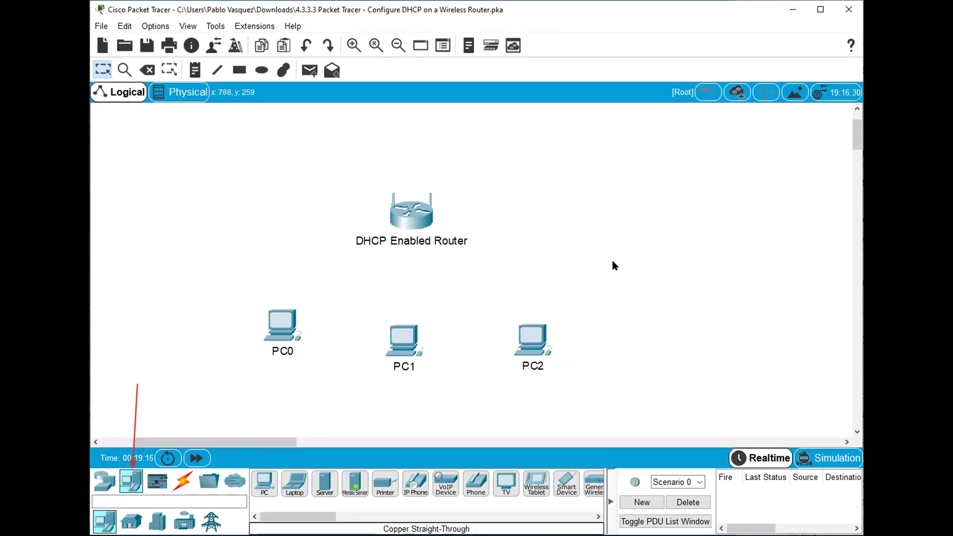
left_click(183, 481)
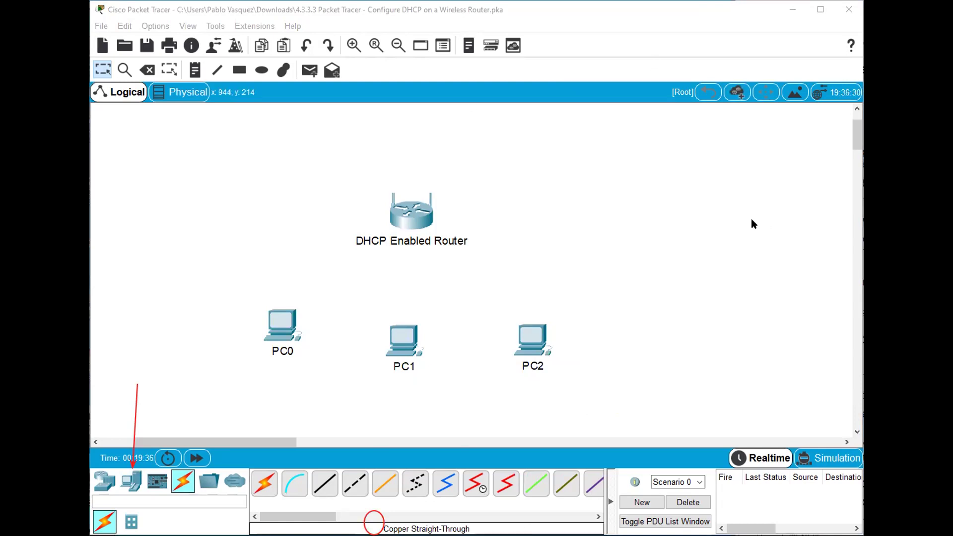
left_click(381, 519)
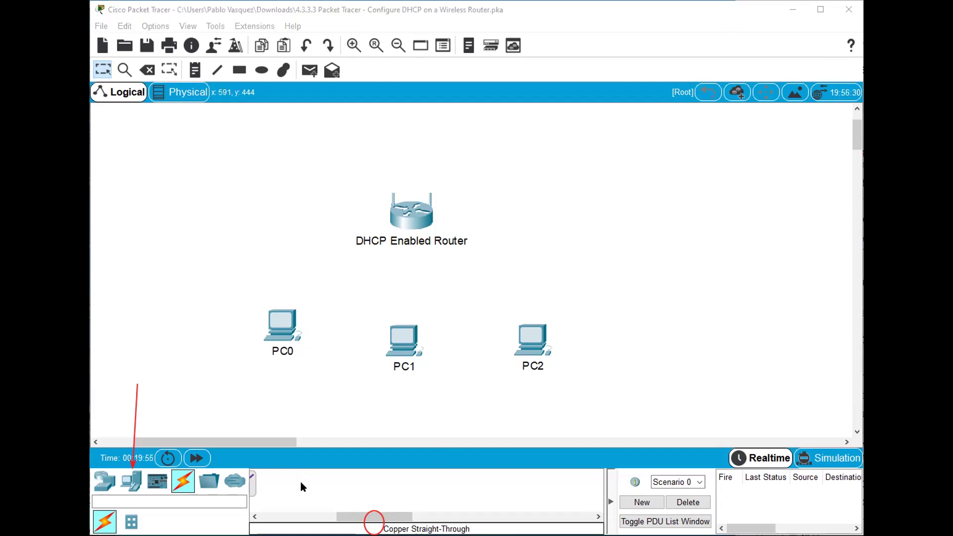
left_click(310, 305)
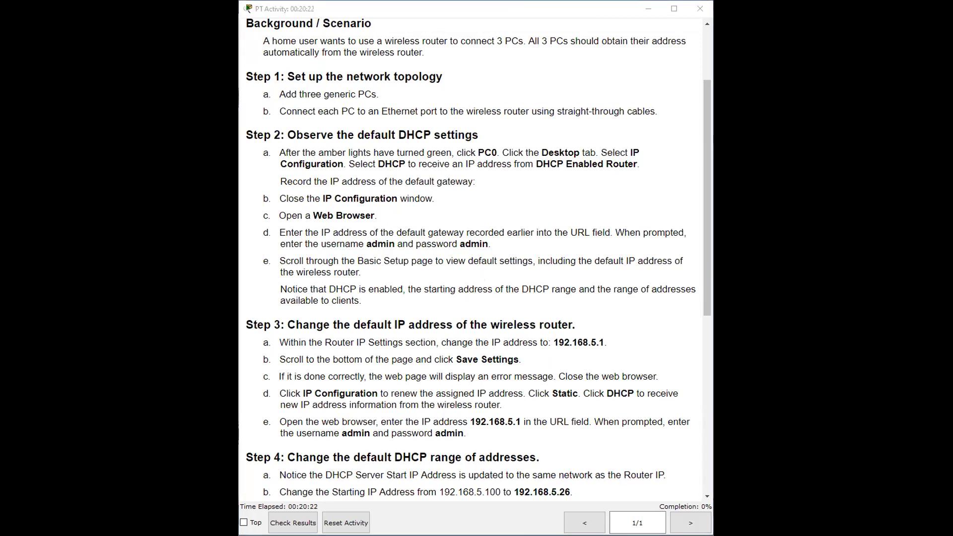
Step: Bring up the PT Activity instructions beside the workspace, showing 0% completion
mouse_move(654, 495)
left_mouse_down()
mouse_move(710, 516)
mouse_move(662, 498)
left_mouse_up()
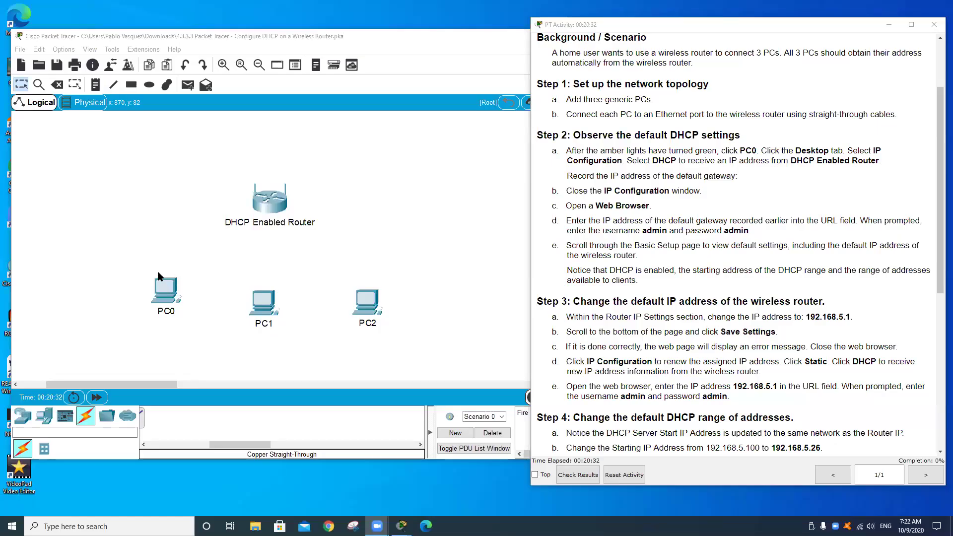
Step: Cable PC0's FastEthernet0 to router port Ethernet 1 with copper straight-through
left_click(63, 401)
left_click(44, 416)
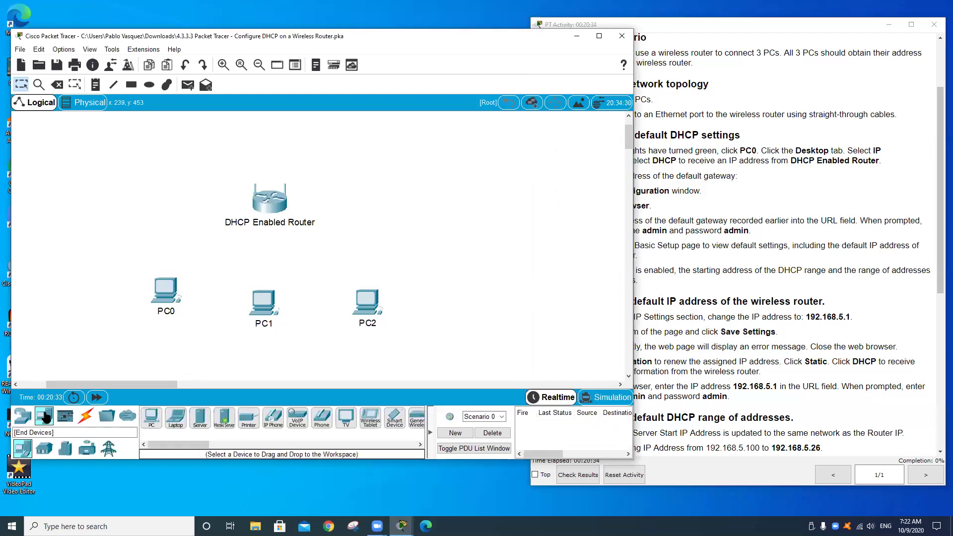
left_click(30, 415)
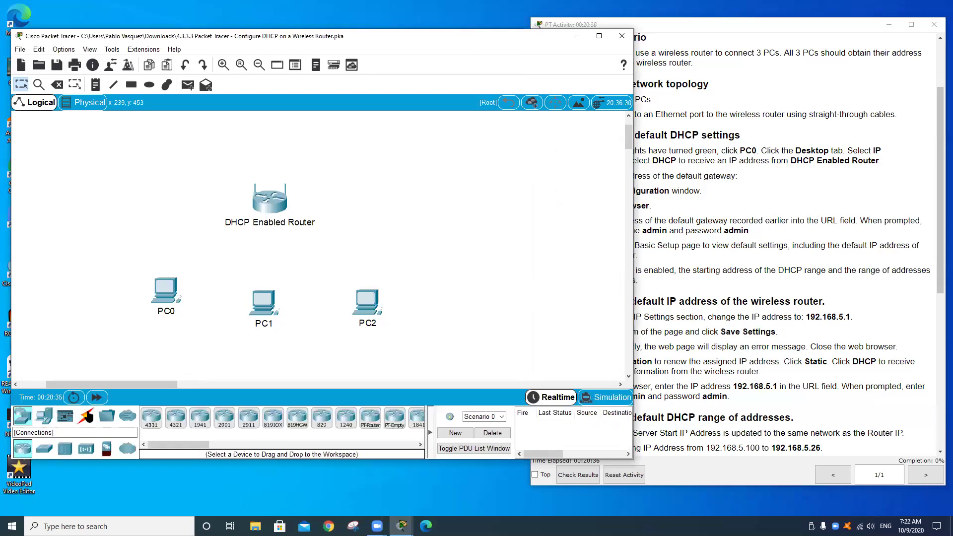
left_click(88, 416)
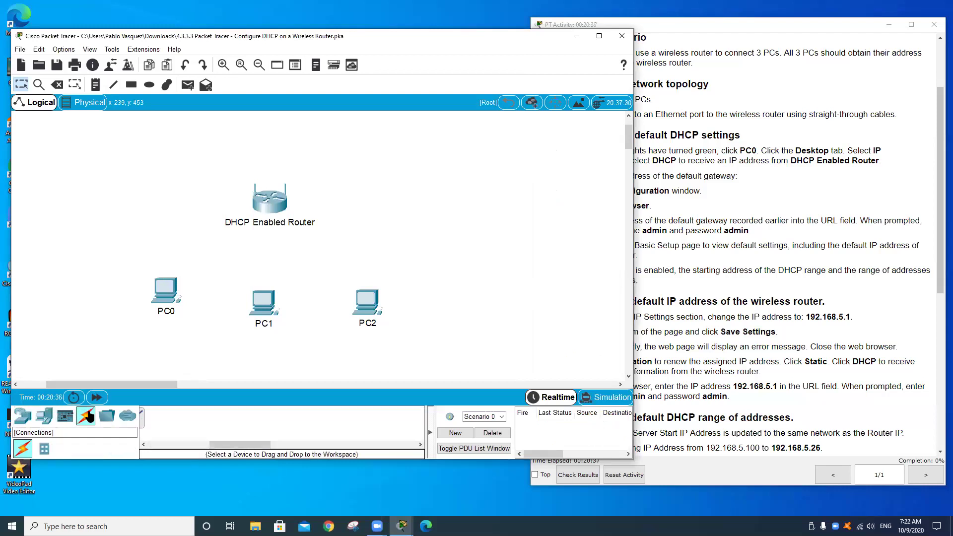
left_click(208, 445)
left_click_drag(209, 445, 130, 441)
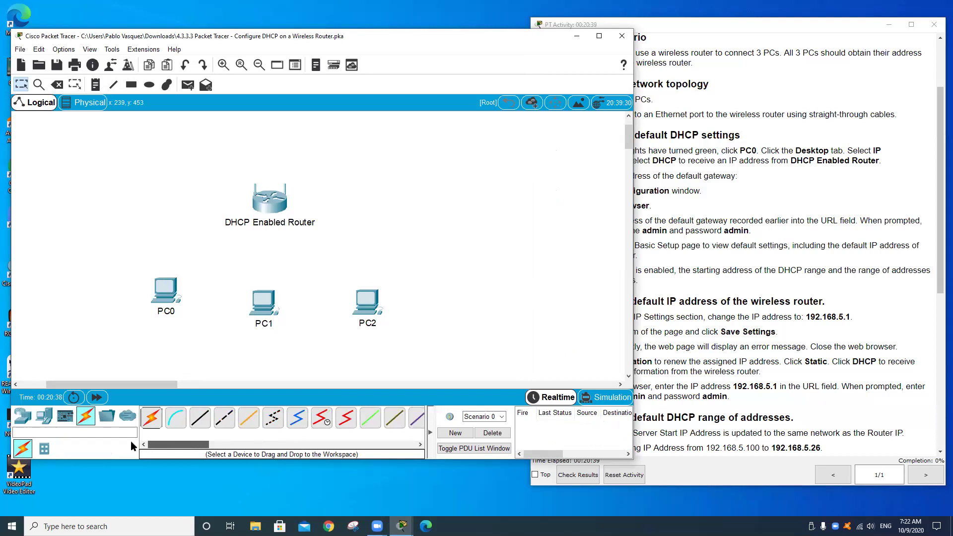
left_click(203, 421)
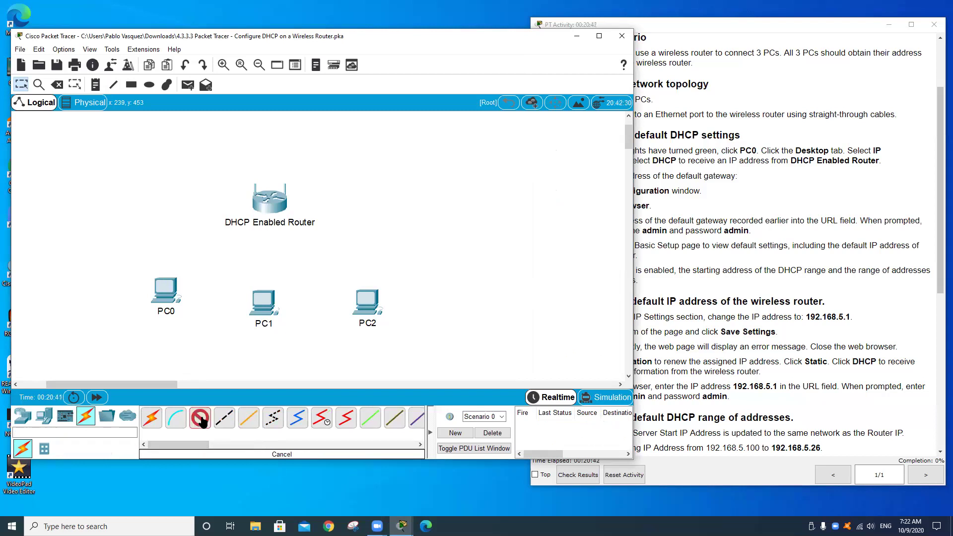
left_click(166, 293)
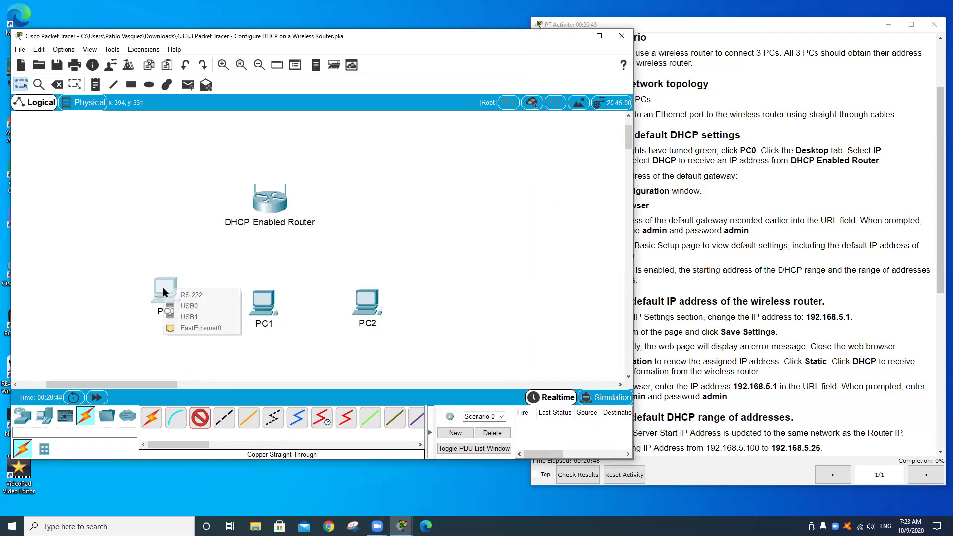
left_click(201, 328)
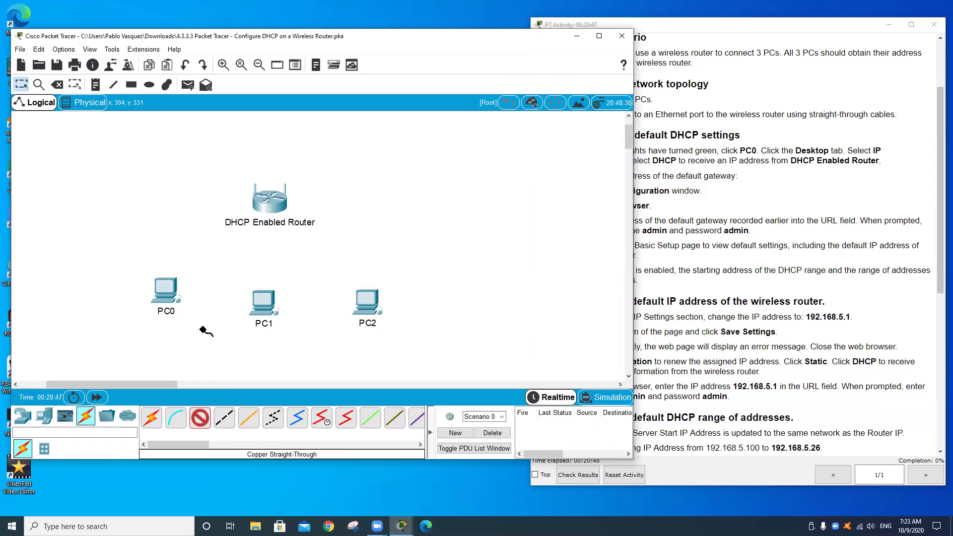
left_click(267, 205)
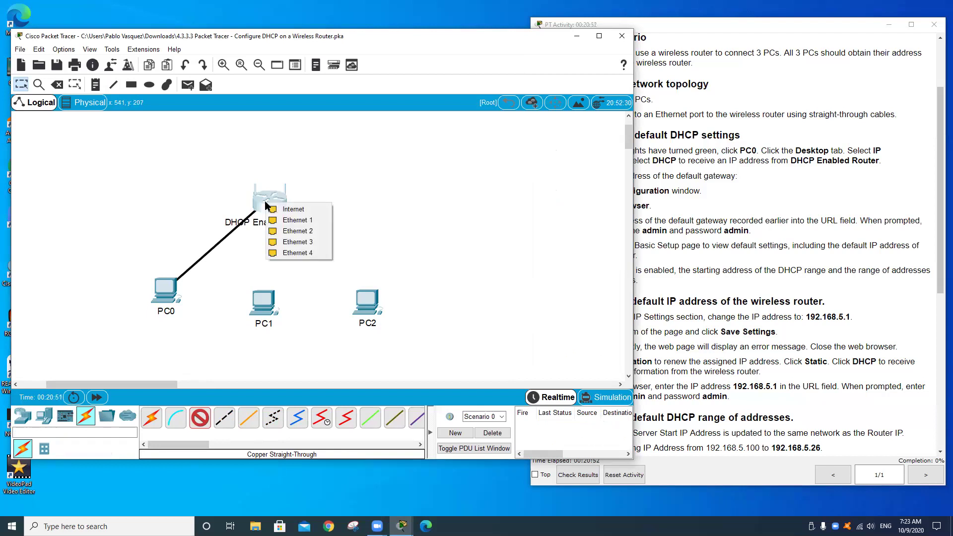
left_click(282, 221)
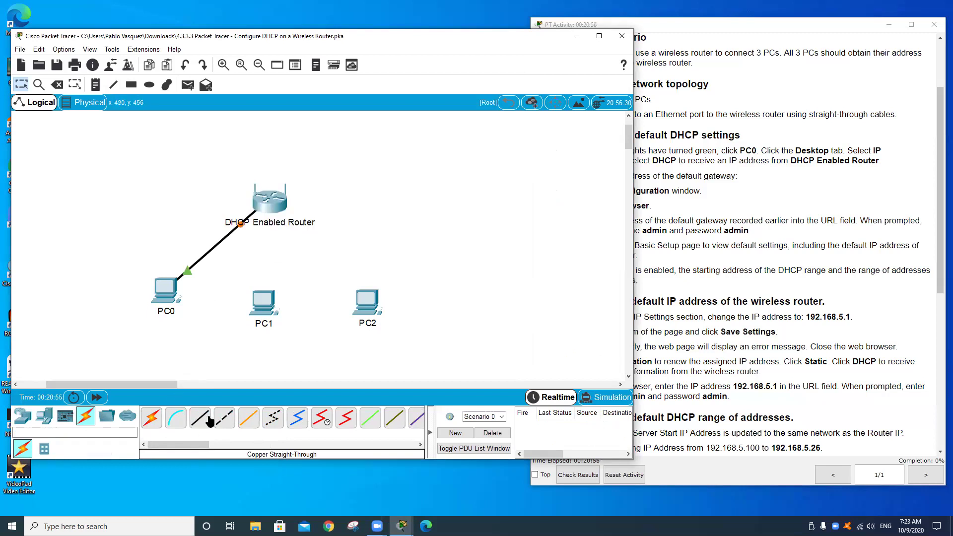
Step: Cable PC1 and PC2 FastEthernet0 to free router ports with copper straight-through
left_click(207, 420)
left_click(266, 305)
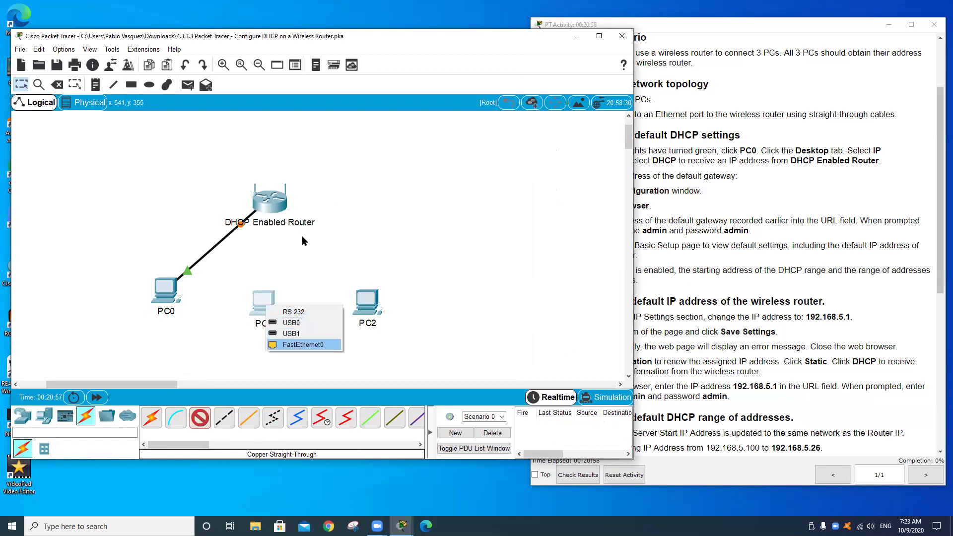
left_click(303, 345)
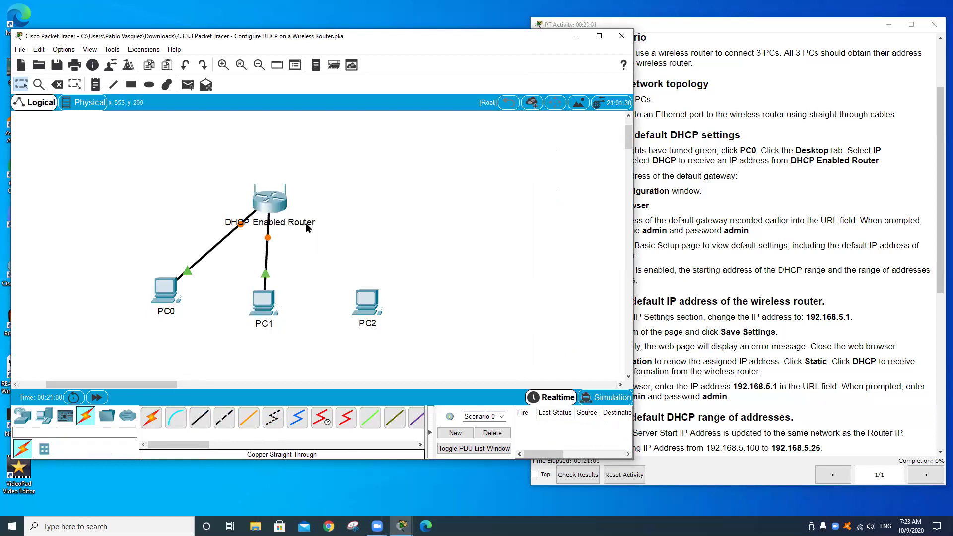
left_click(207, 419)
left_click(367, 303)
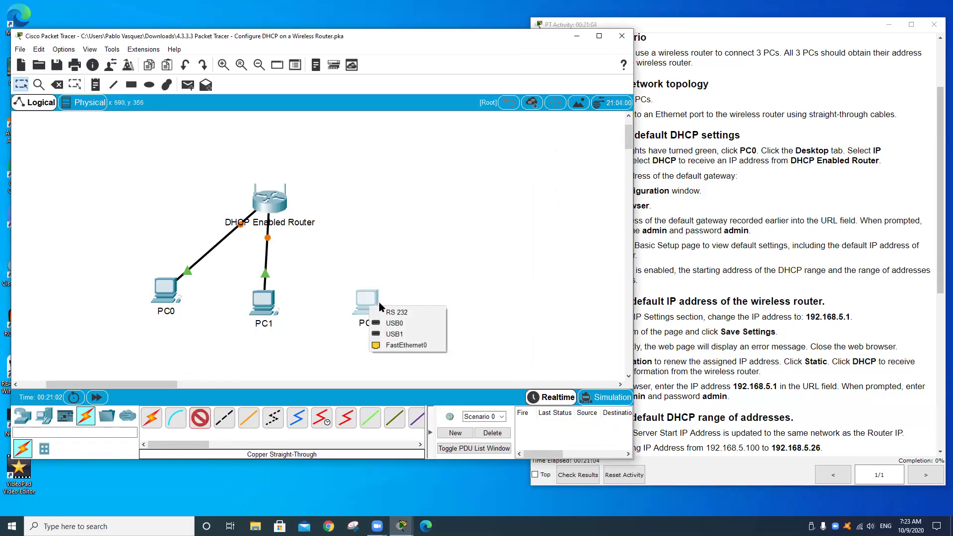
left_click(398, 345)
left_click(277, 205)
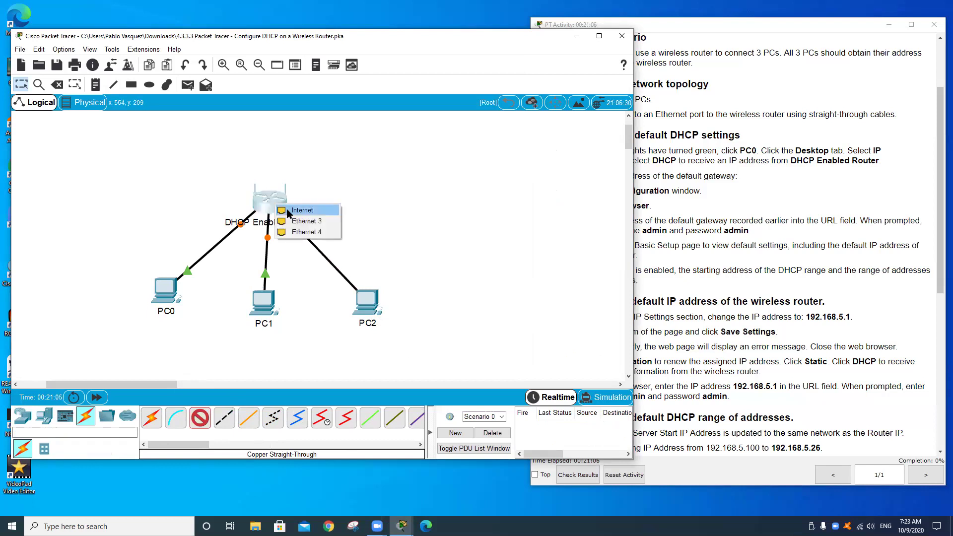
left_click(295, 221)
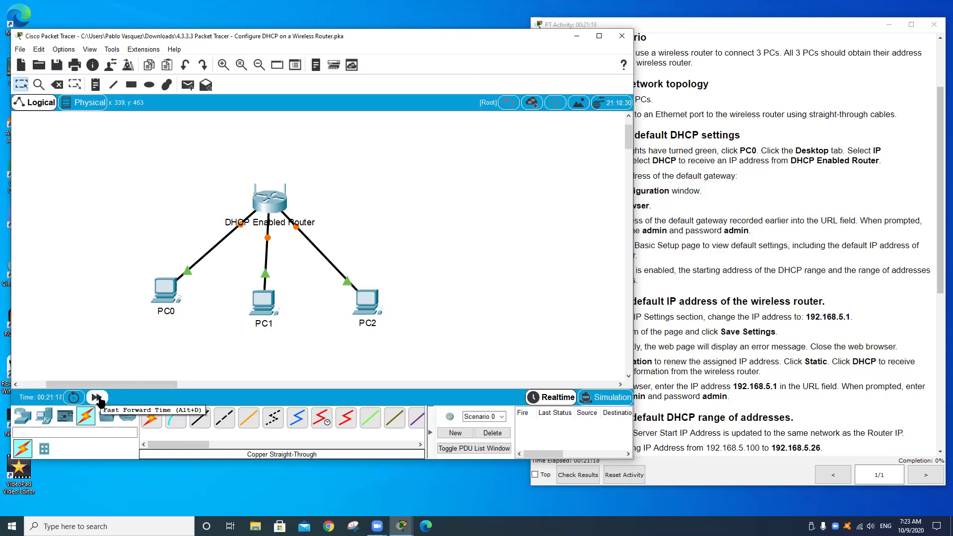
Step: Fast-forward simulated time until all three PC-to-router links show green lights
left_click(97, 397)
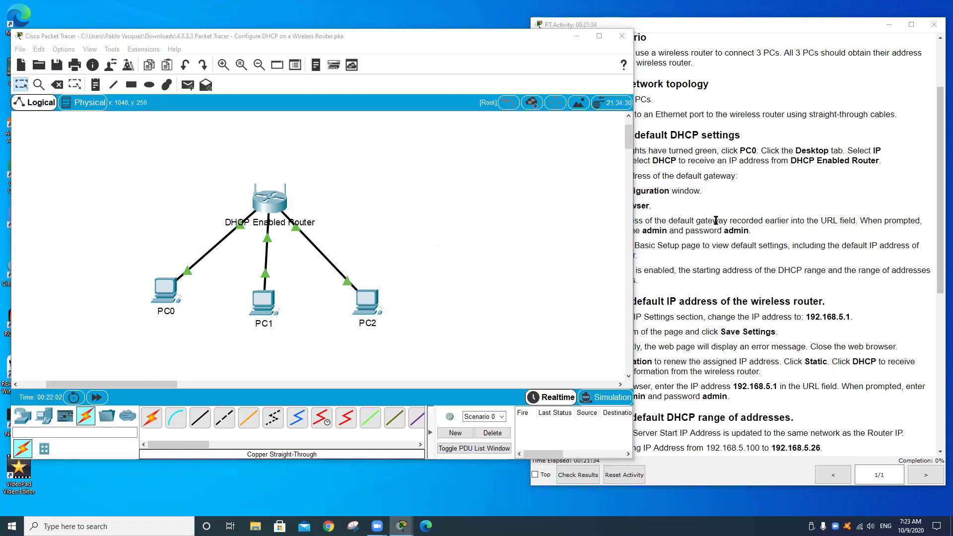
left_click(743, 110)
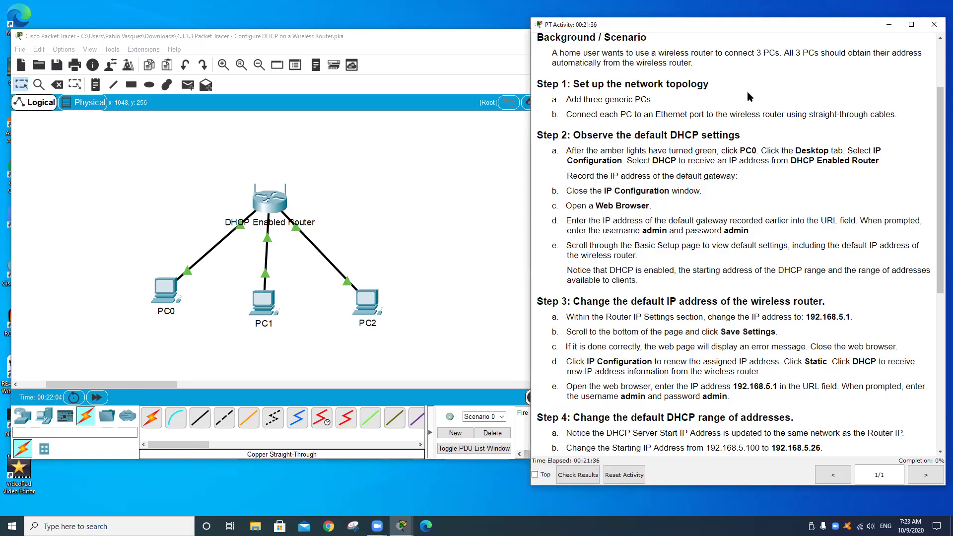
left_click(469, 95)
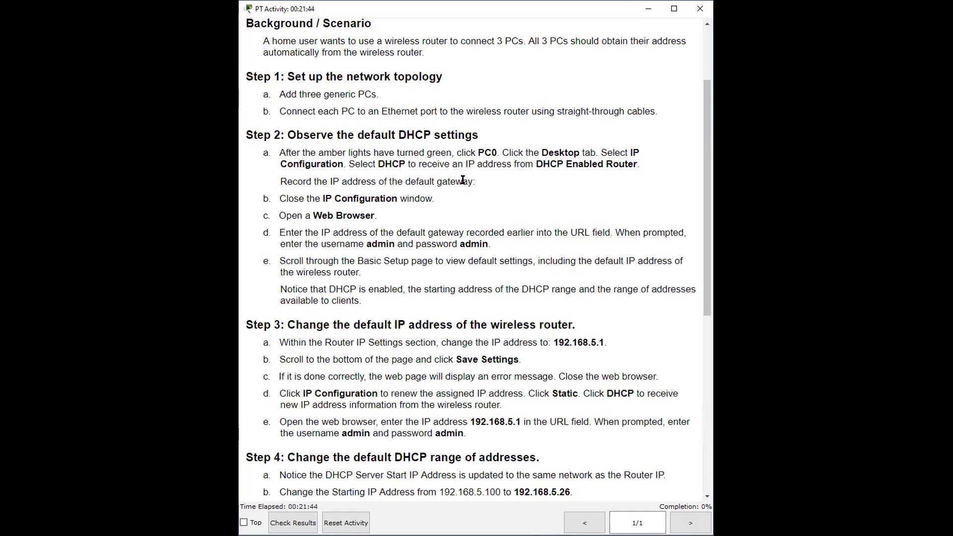
left_click_drag(451, 153, 395, 154)
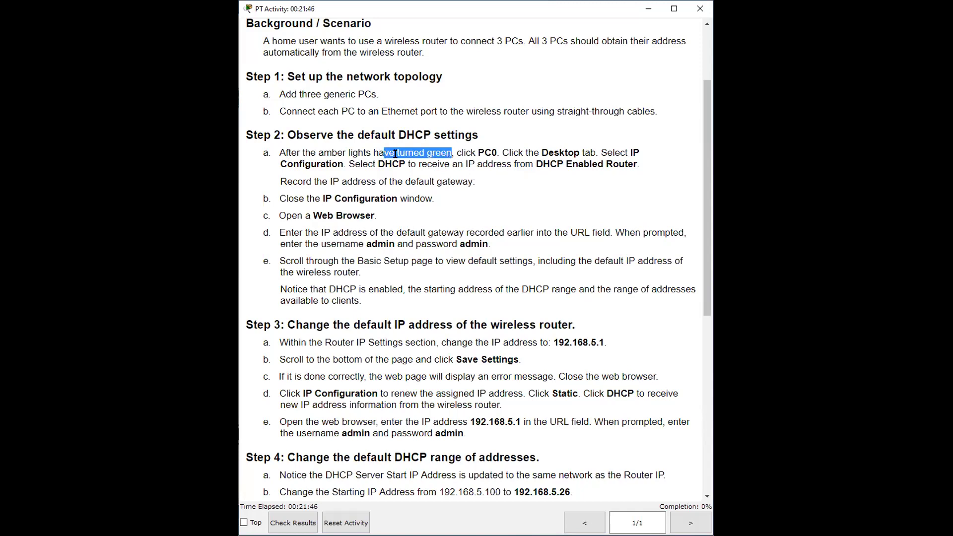
left_click_drag(485, 153, 479, 155)
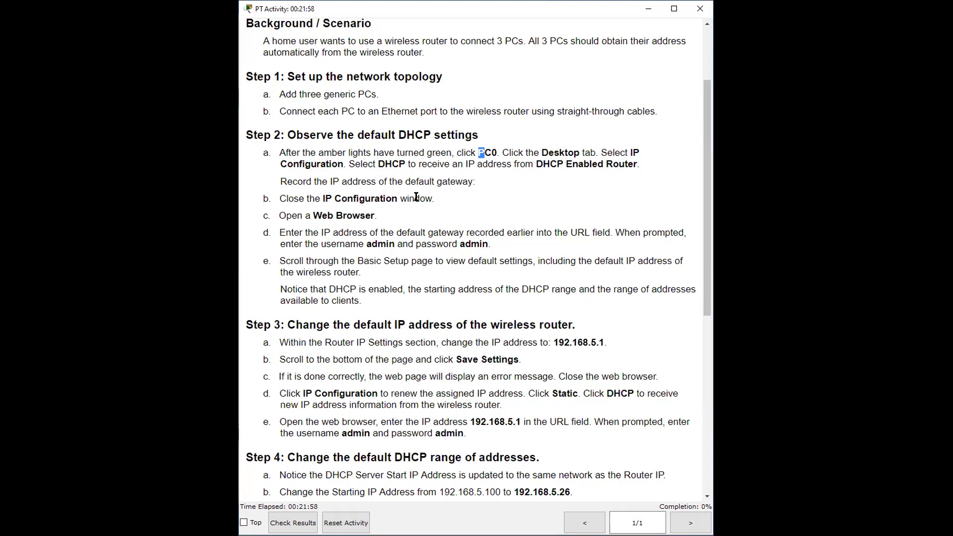
left_click_drag(328, 182, 484, 185)
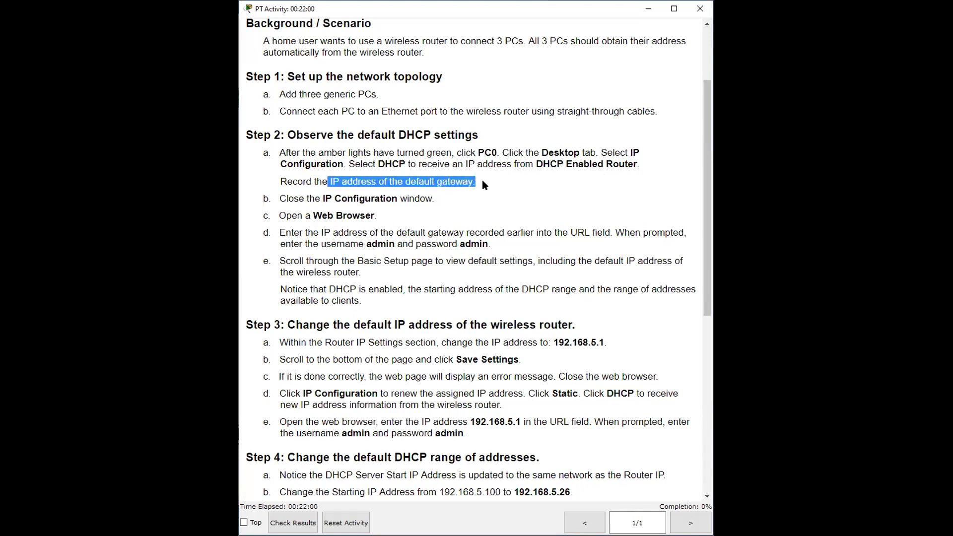
left_click(477, 185)
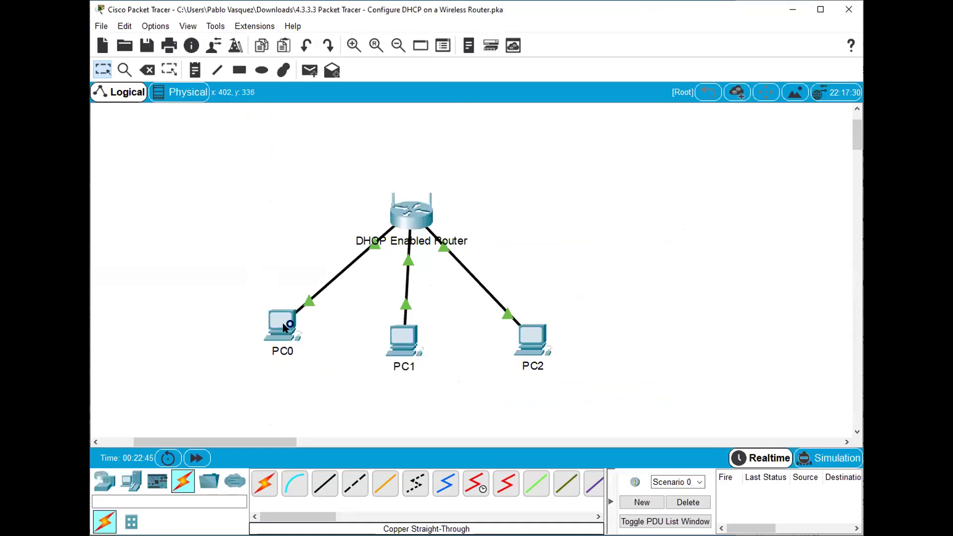
Step: Switch PC0 to DHCP so it receives 192.168.0.100 with gateway 192.168.0.1
left_click(285, 330)
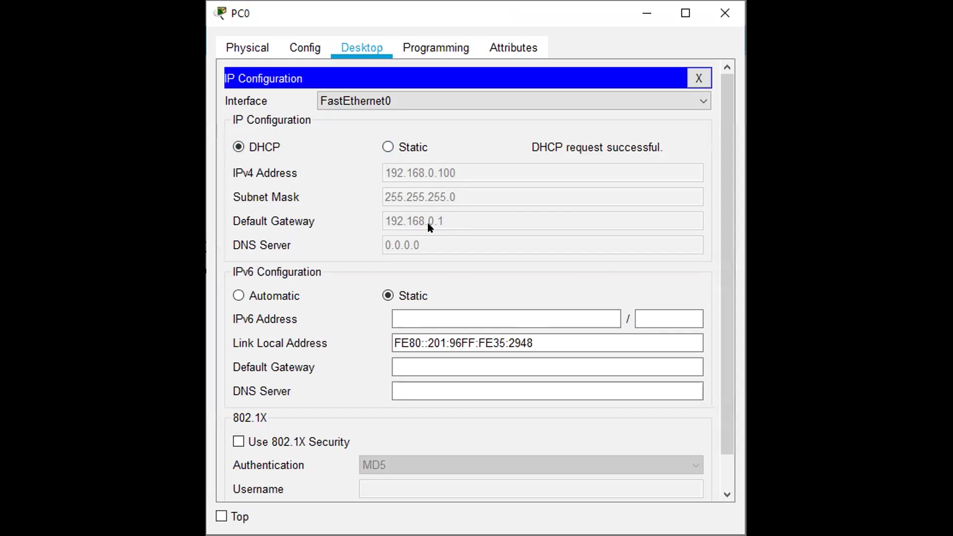
left_click(701, 77)
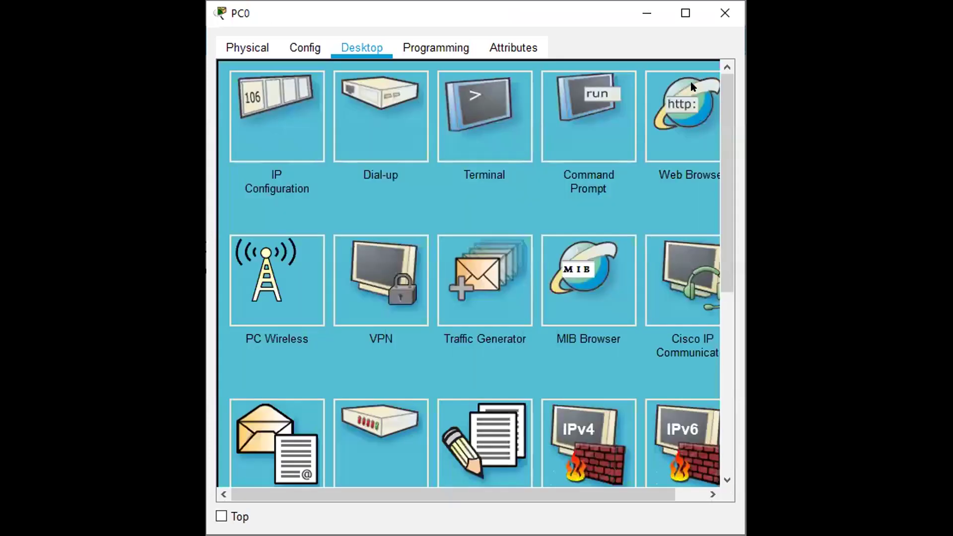
Step: Open PC0's web browser with the cursor in the empty URL field
left_click(687, 115)
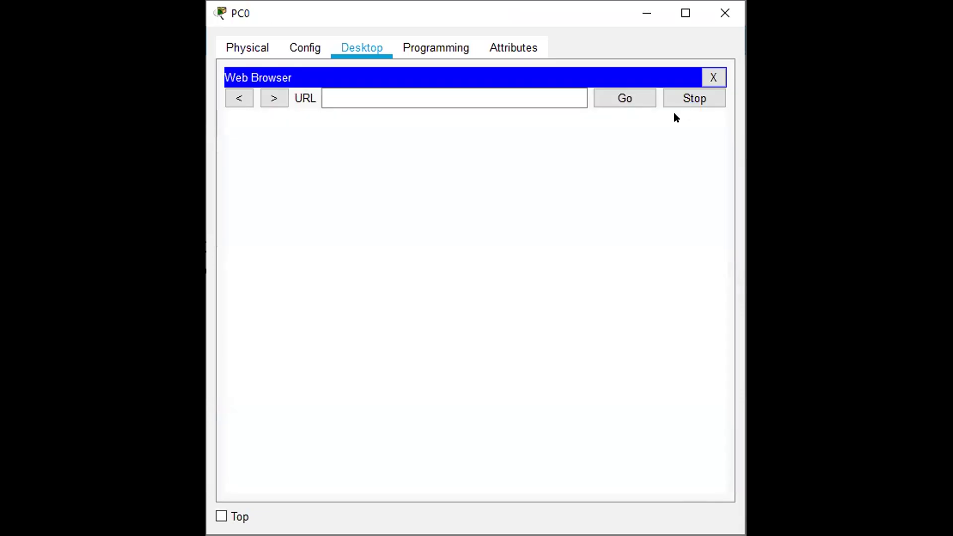
left_click(476, 94)
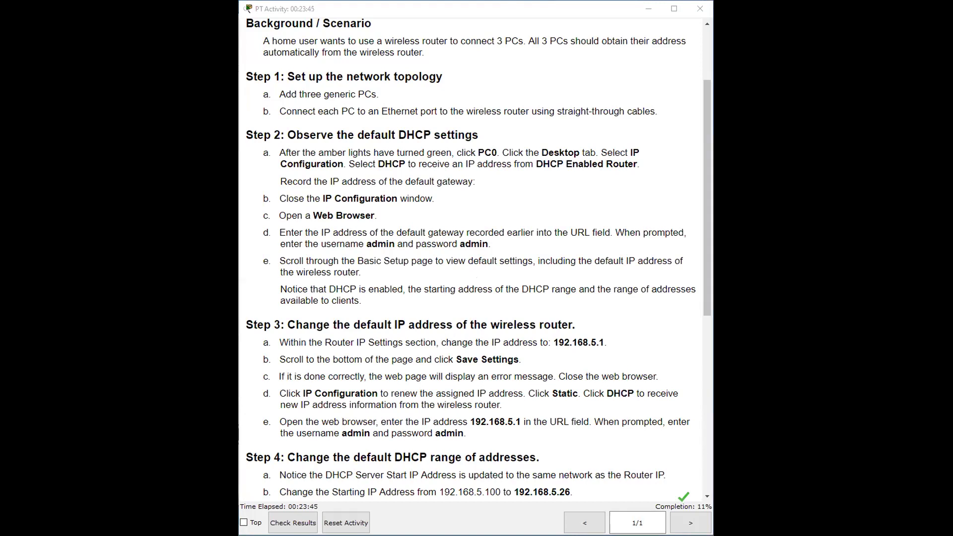
Step: Browse from PC0 to the router's web page at 192.168.0.1
key("alt+Tab")
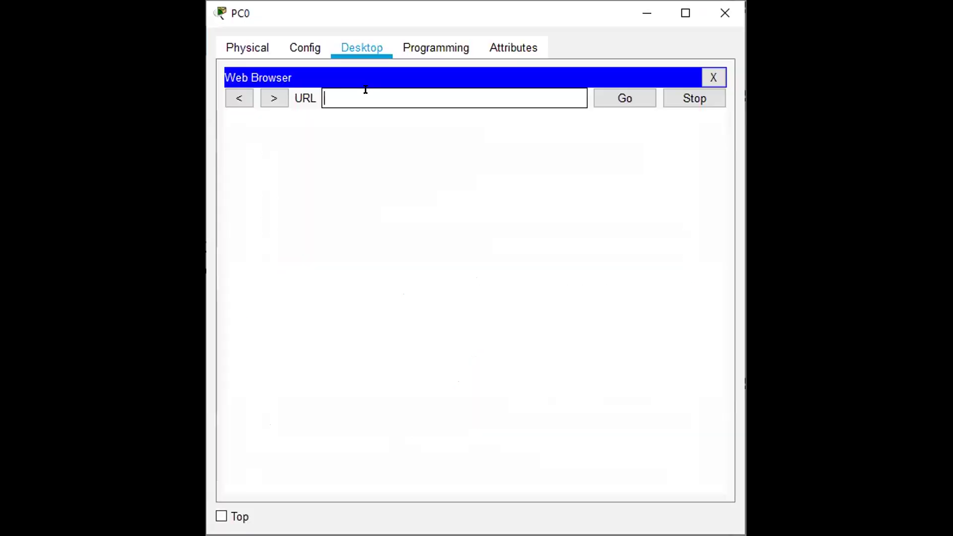
type("192.168.0.1")
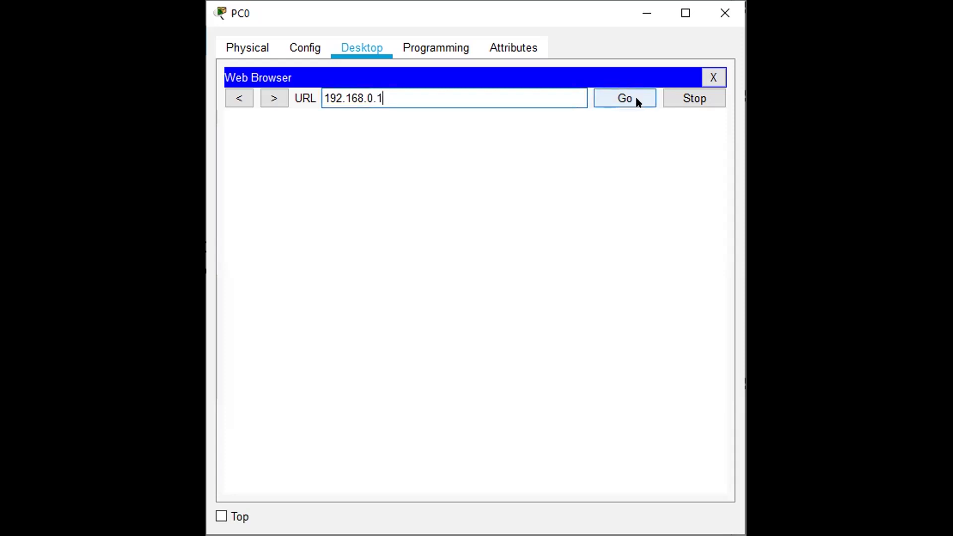
left_click(632, 96)
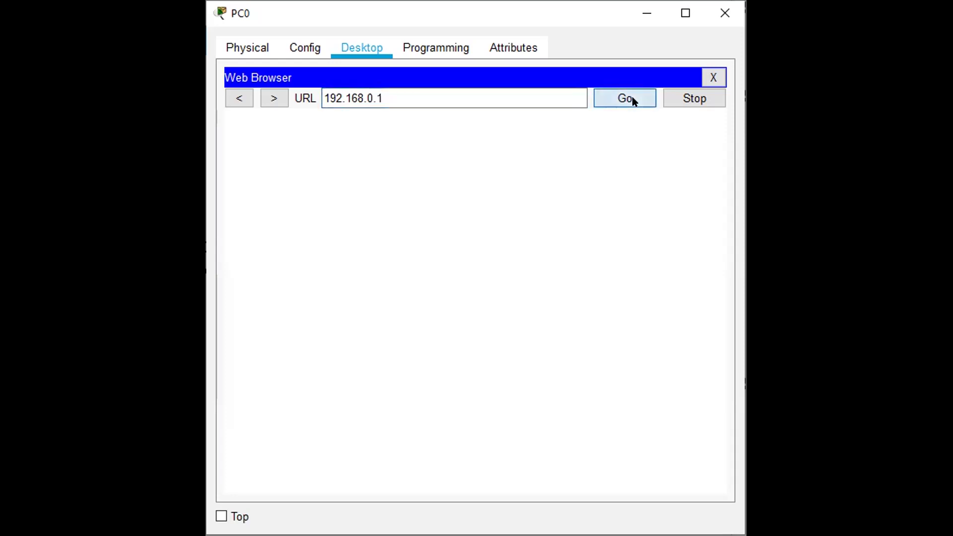
Step: Log in to the router as admin with the router password
left_click_drag(497, 211, 495, 199)
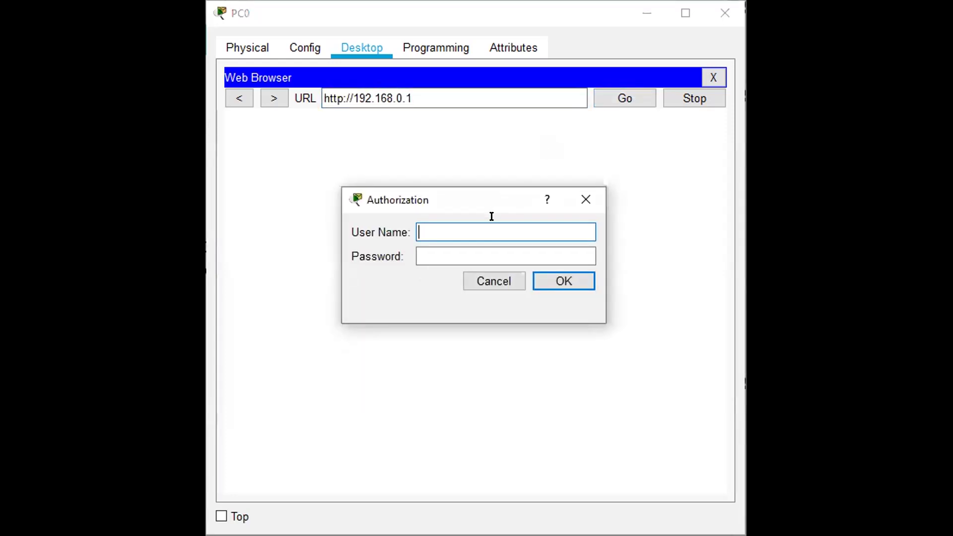
left_click(500, 228)
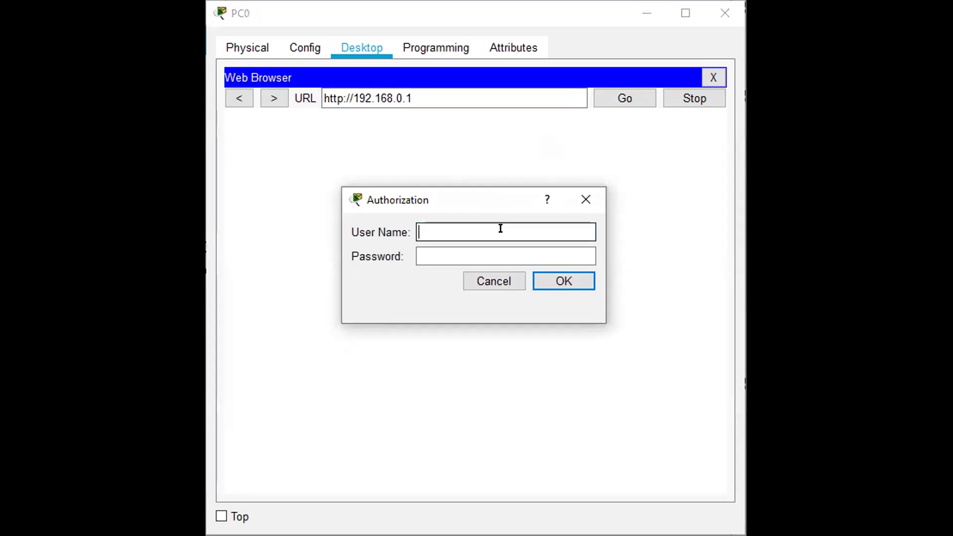
type("ad")
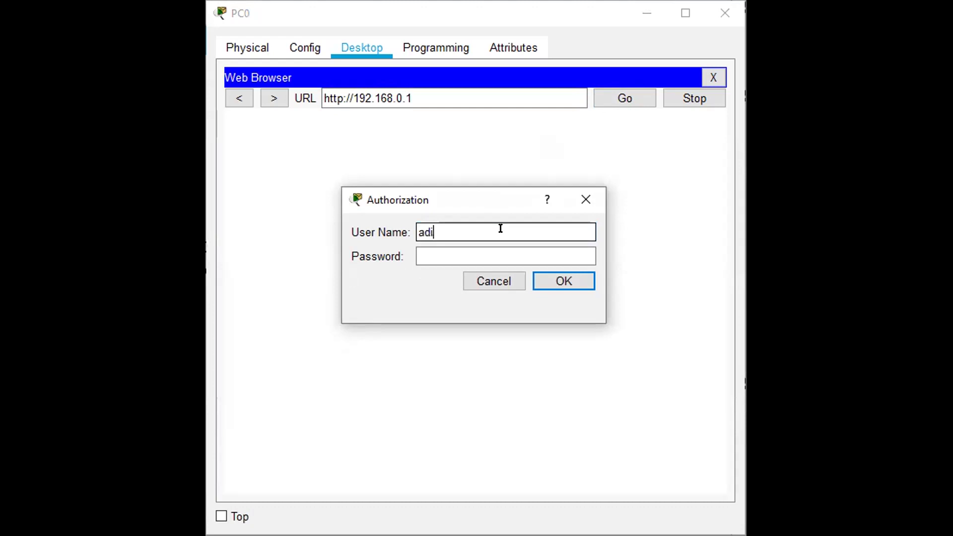
type("min")
key("Tab")
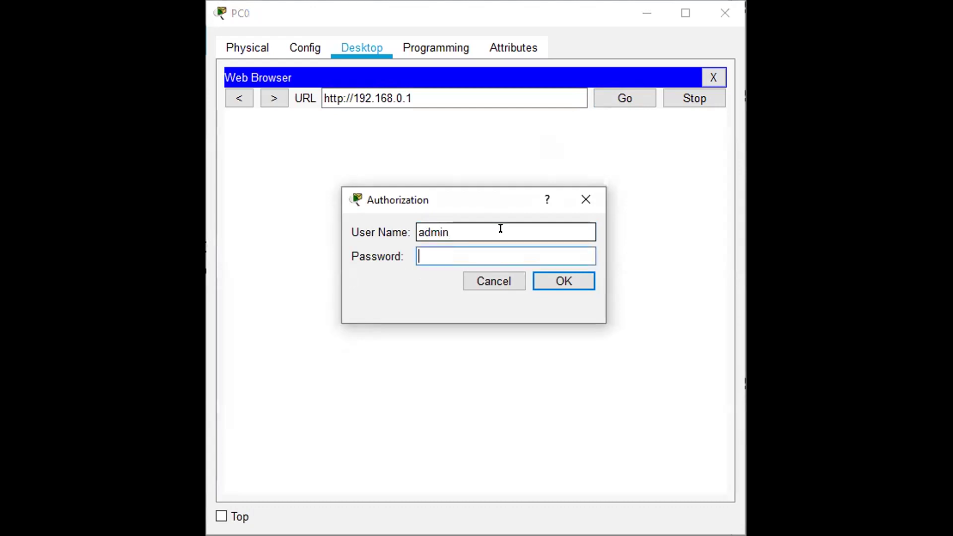
type("admin")
left_click(554, 282)
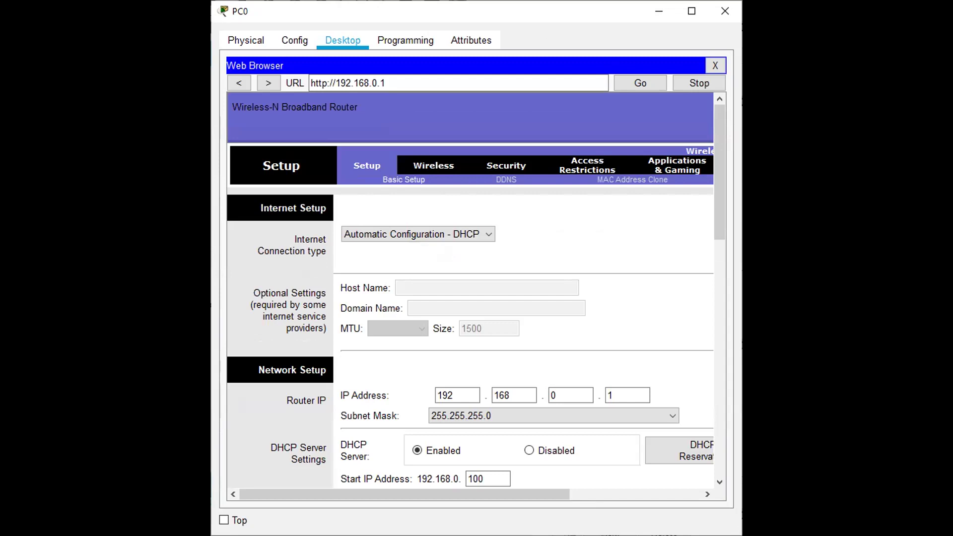
Step: Return to the activity instructions, where Step 3 says to change the router IP to 192.168.5.1
key("alt+Tab")
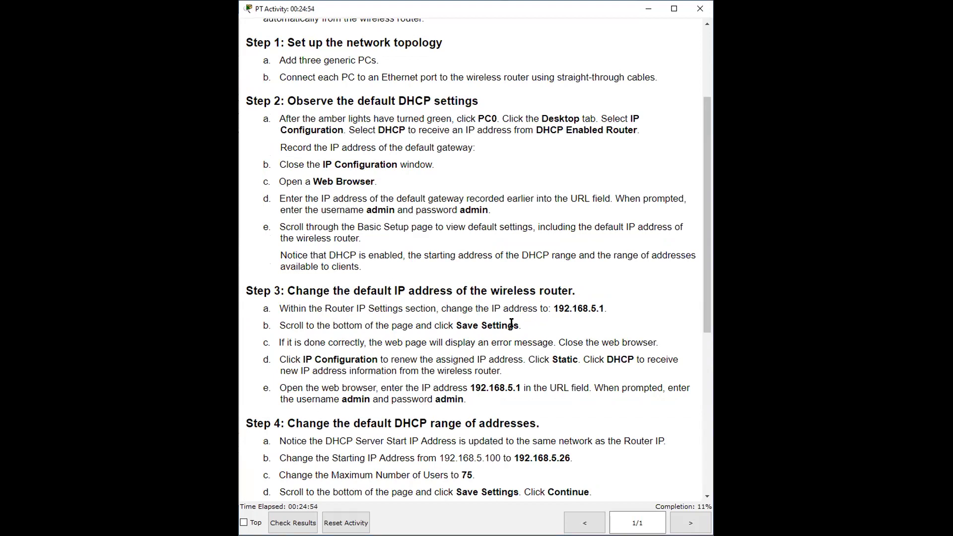
Step: Select the Step 3 instruction text about the router's new IP address
double_click(519, 326)
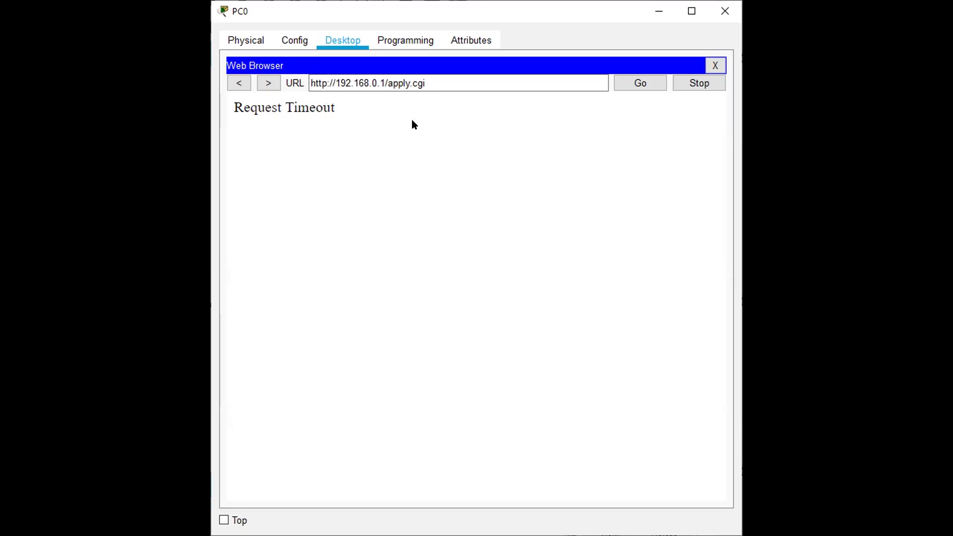
Step: Renew PC0's DHCP lease so it gets 192.168.5.100 with gateway 192.168.5.1
left_click(716, 66)
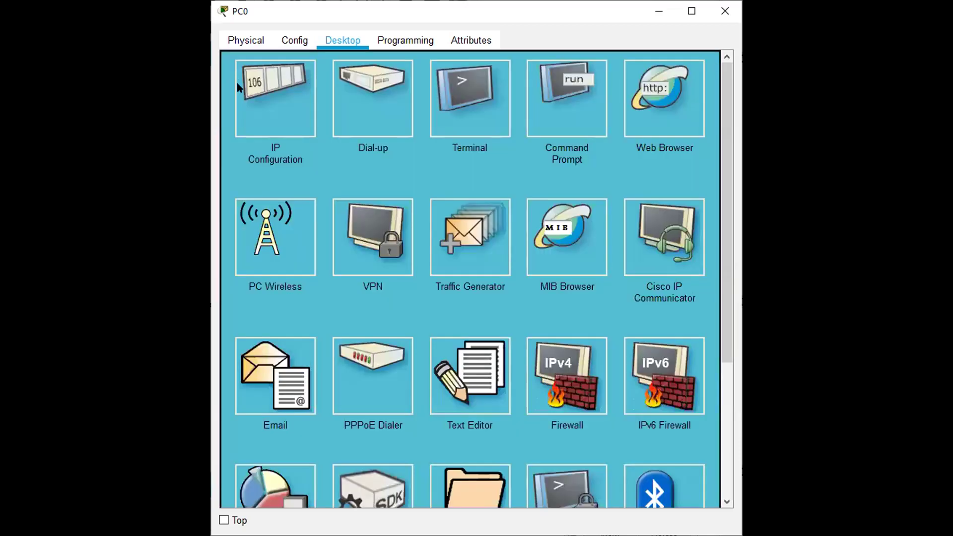
left_click(259, 87)
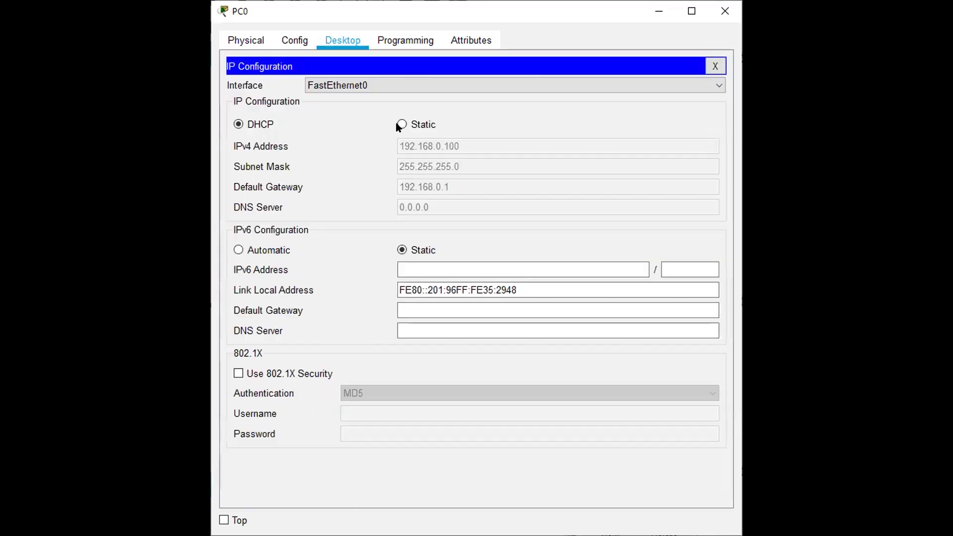
left_click(411, 126)
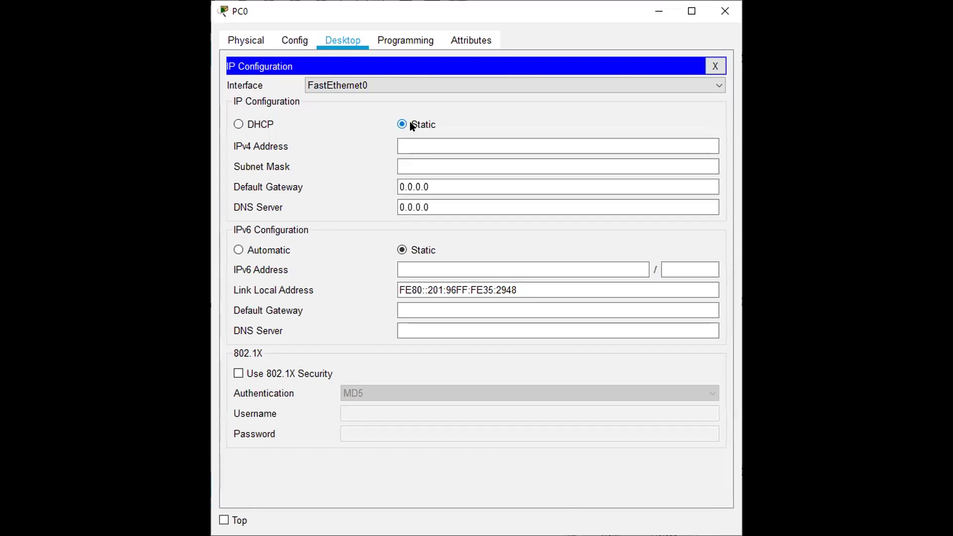
left_click(259, 126)
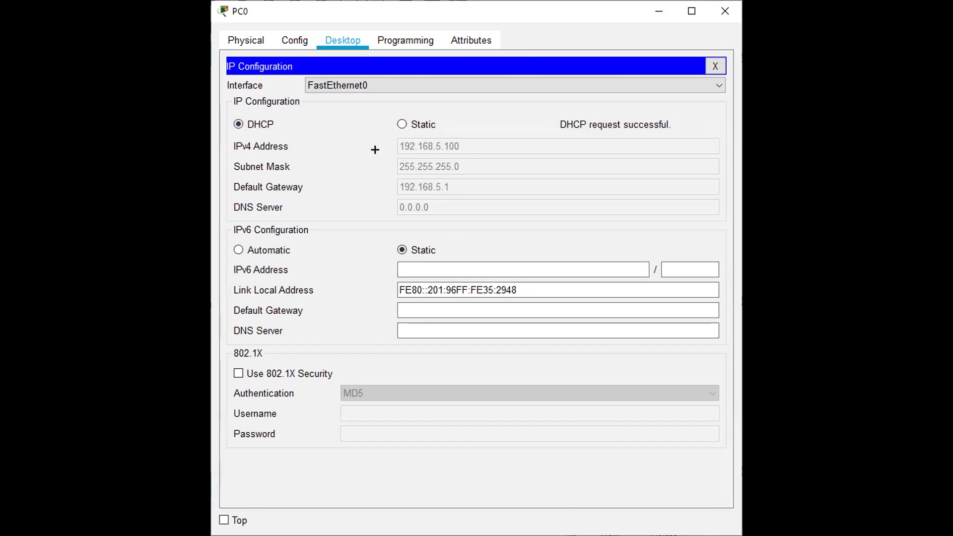
mouse_move(377, 179)
left_mouse_down()
mouse_move(417, 200)
mouse_move(477, 197)
left_mouse_up()
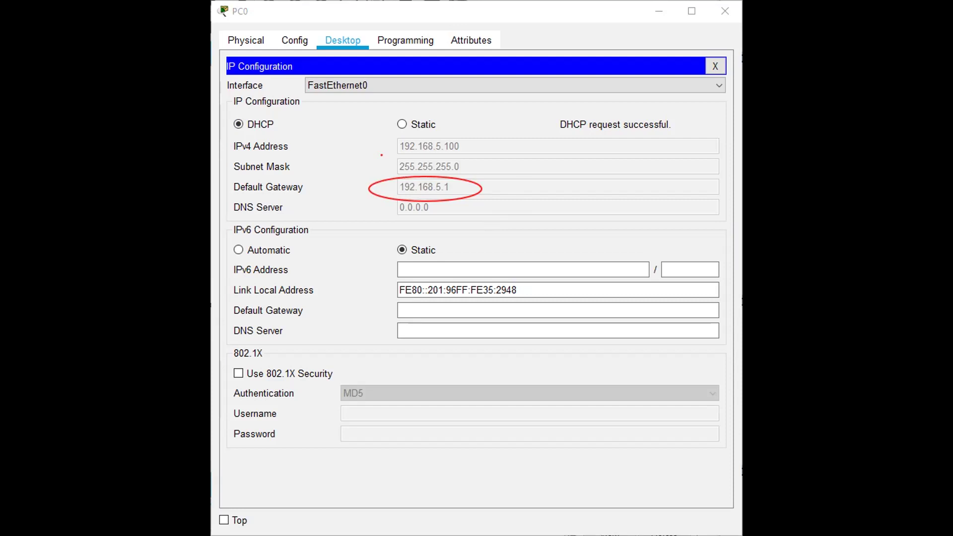
left_click(716, 67)
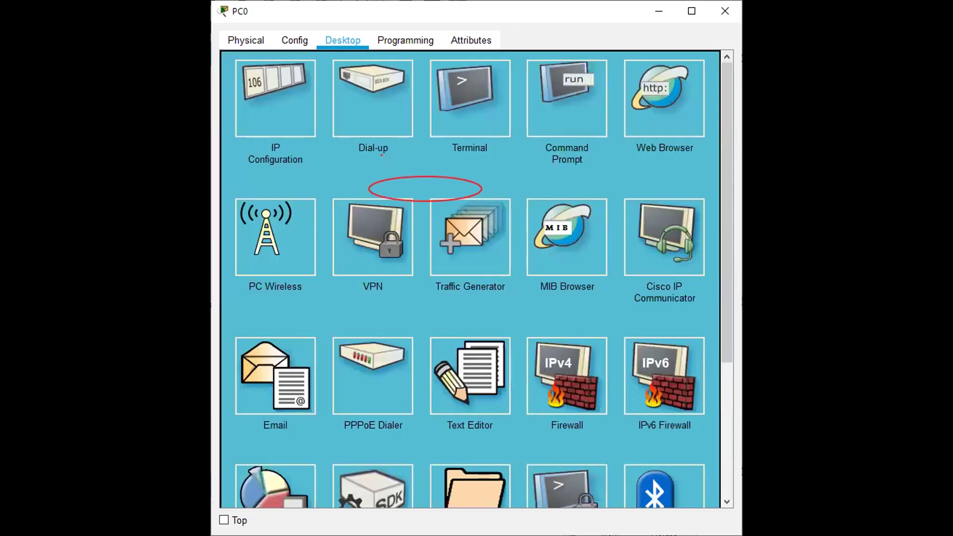
Step: Load the router's web page at 192.168.5.1 in PC0's web browser
key("Escape")
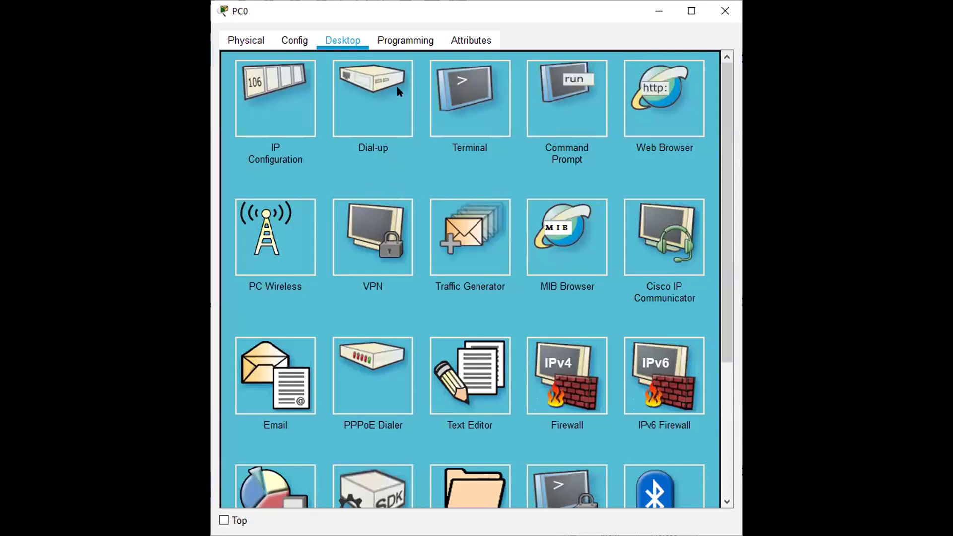
left_click(655, 86)
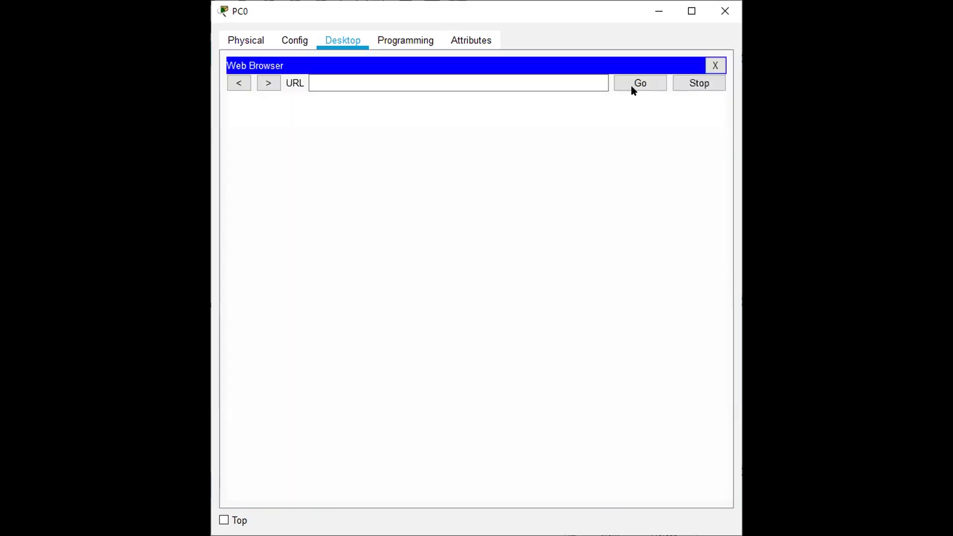
left_click(439, 87)
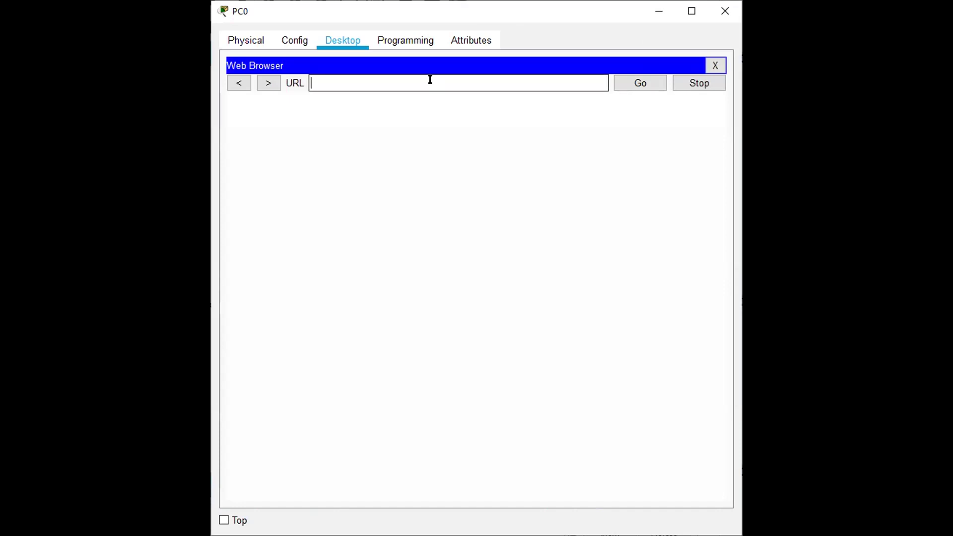
type("192.168.5.1")
key("Return")
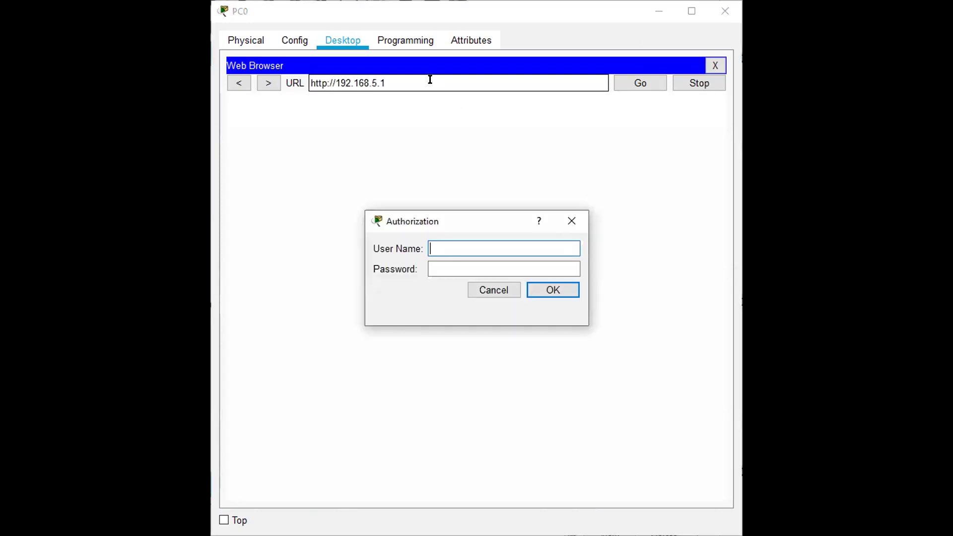
Step: Log in with the router's username and password to reach its Setup page
type("admin")
key("Tab")
type("admin")
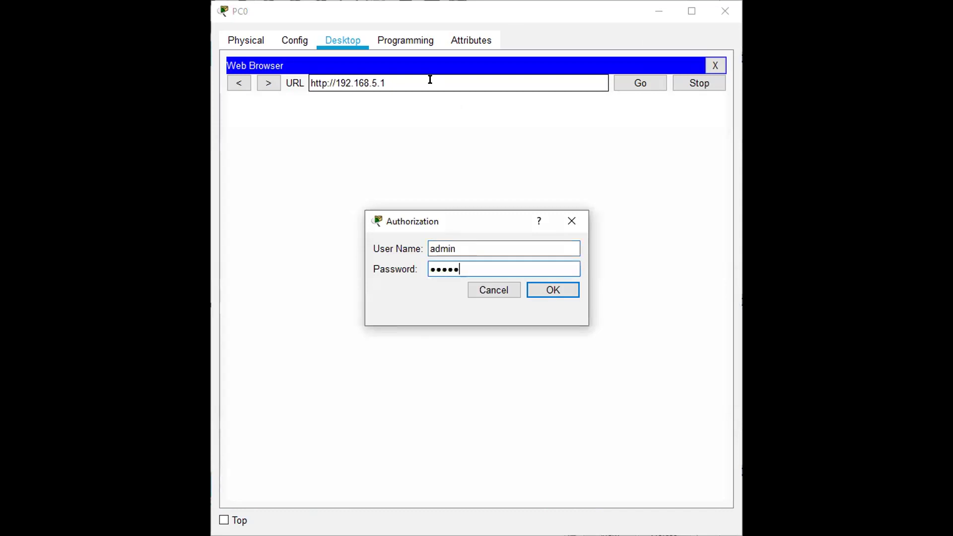
key("Return")
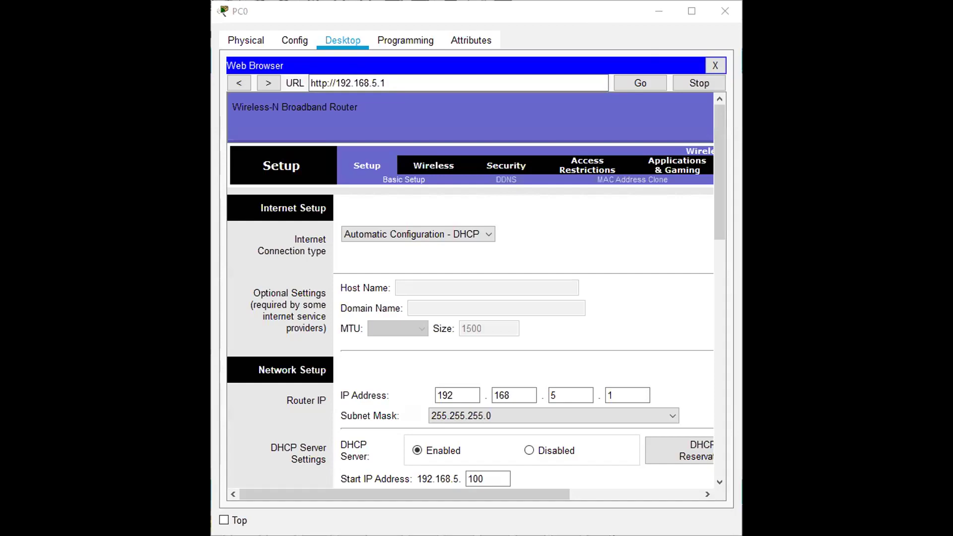
scroll(537, 338, "down", 4)
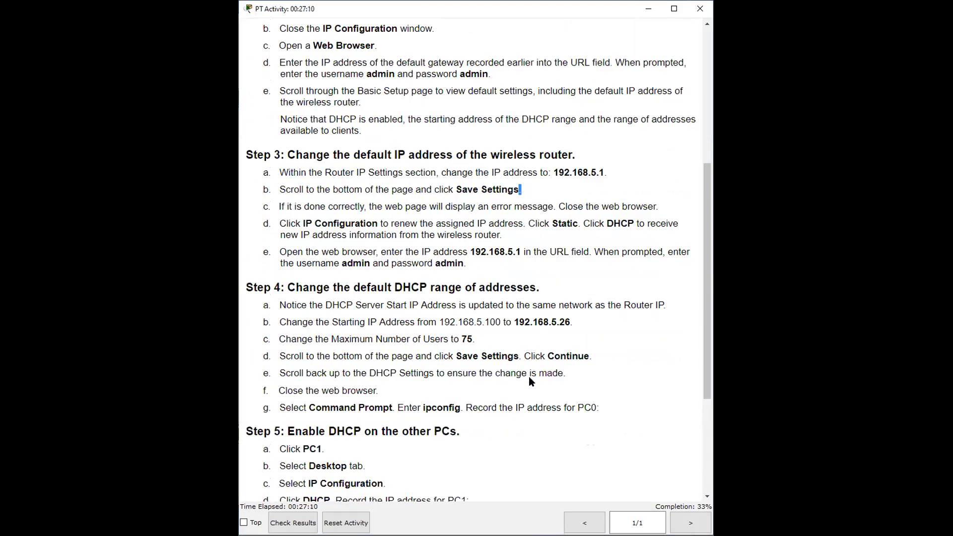
scroll(546, 375, "down", 1)
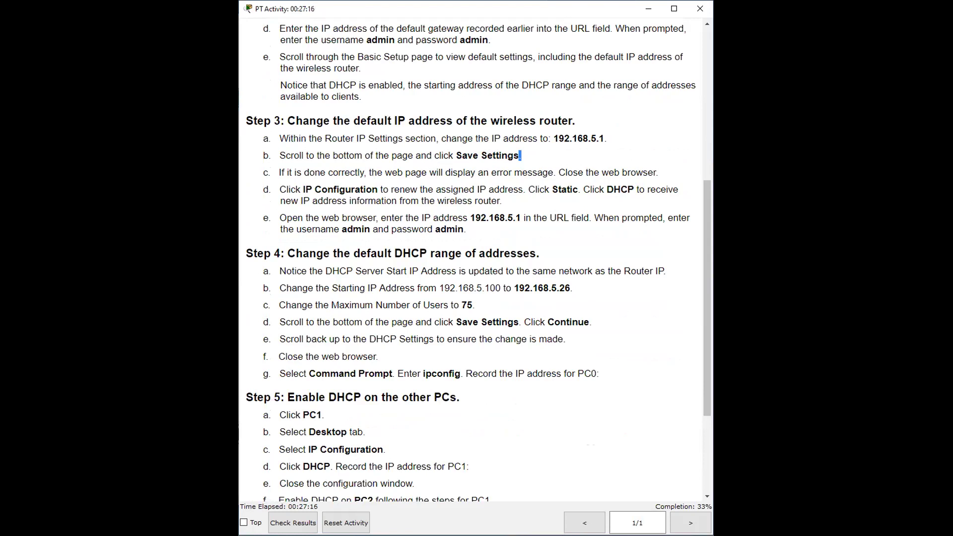
key("alt+Tab")
left_click(632, 475)
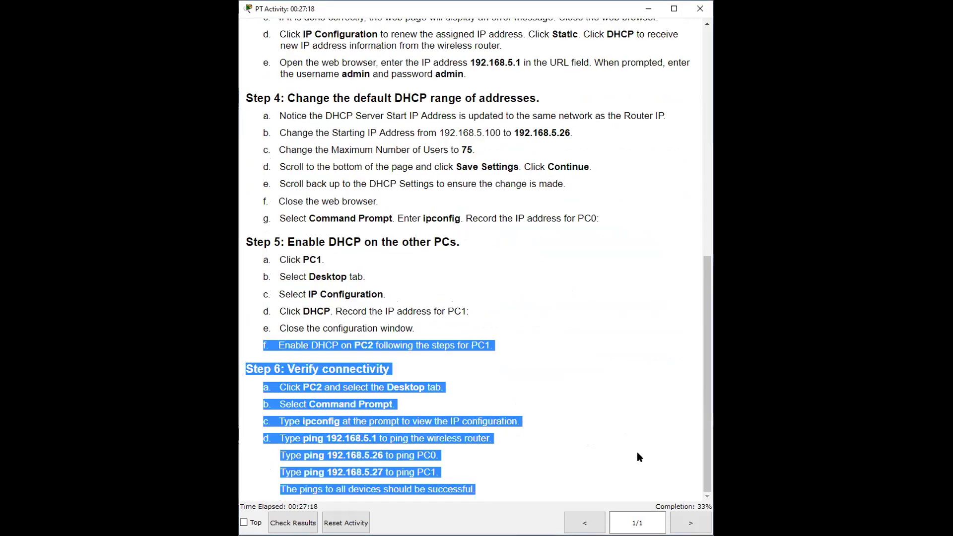
scroll(659, 444, "down", 1)
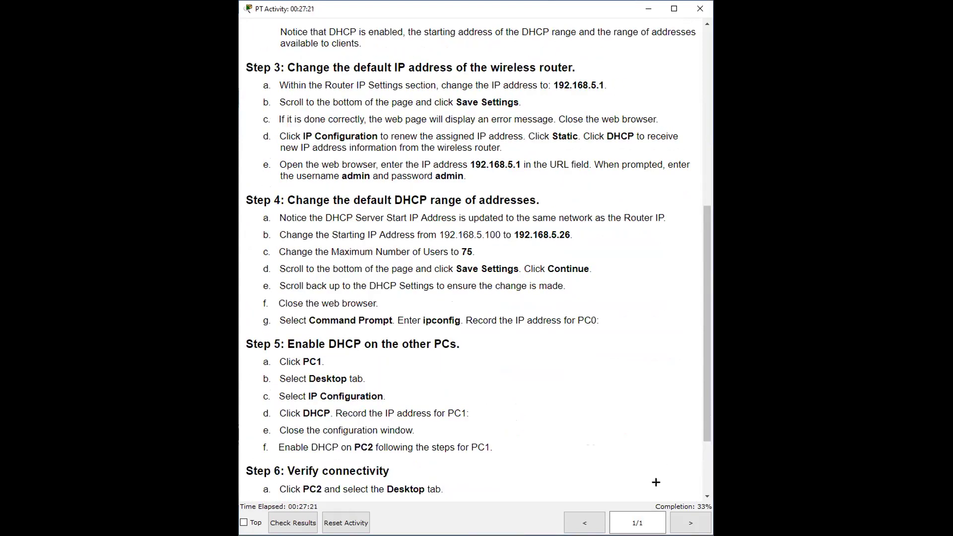
mouse_move(692, 486)
left_mouse_down()
mouse_move(663, 511)
mouse_move(709, 520)
left_mouse_up()
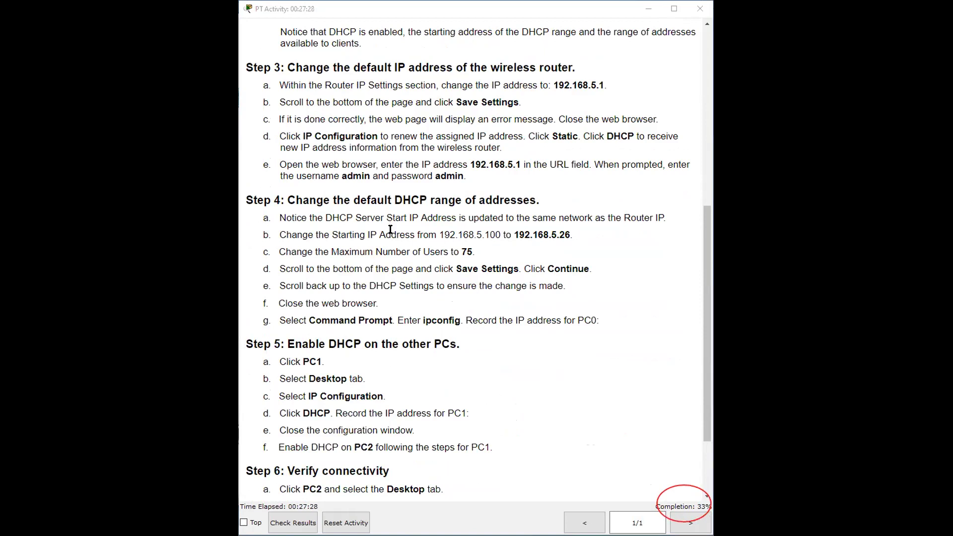
scroll(415, 277, "up", 3)
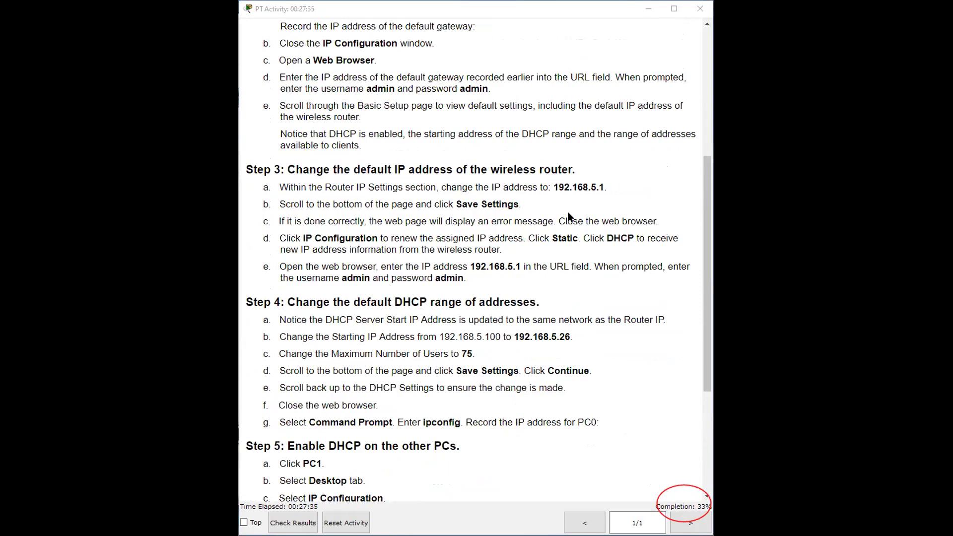
scroll(568, 211, "down", 4)
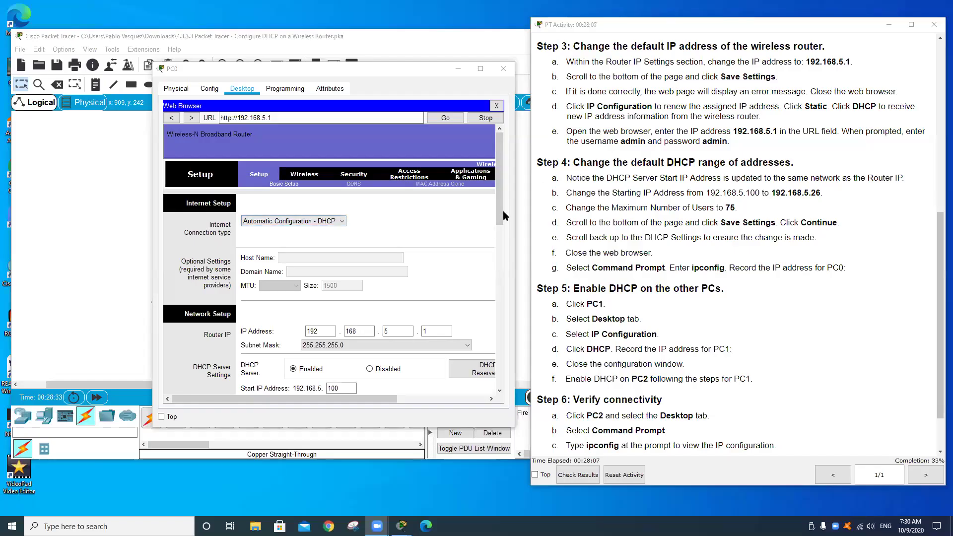
left_click_drag(500, 212, 504, 259)
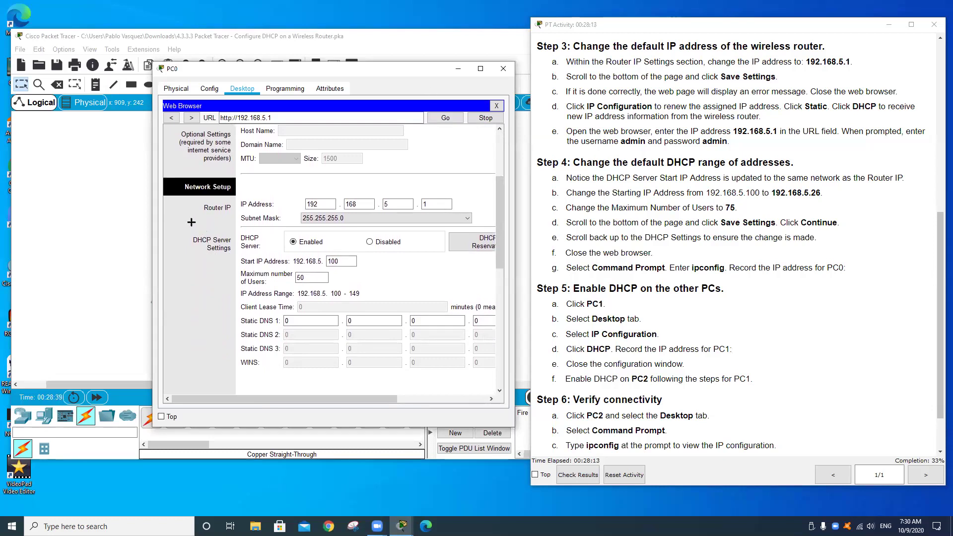
mouse_move(192, 221)
left_mouse_down()
mouse_move(364, 302)
mouse_move(393, 304)
left_mouse_up()
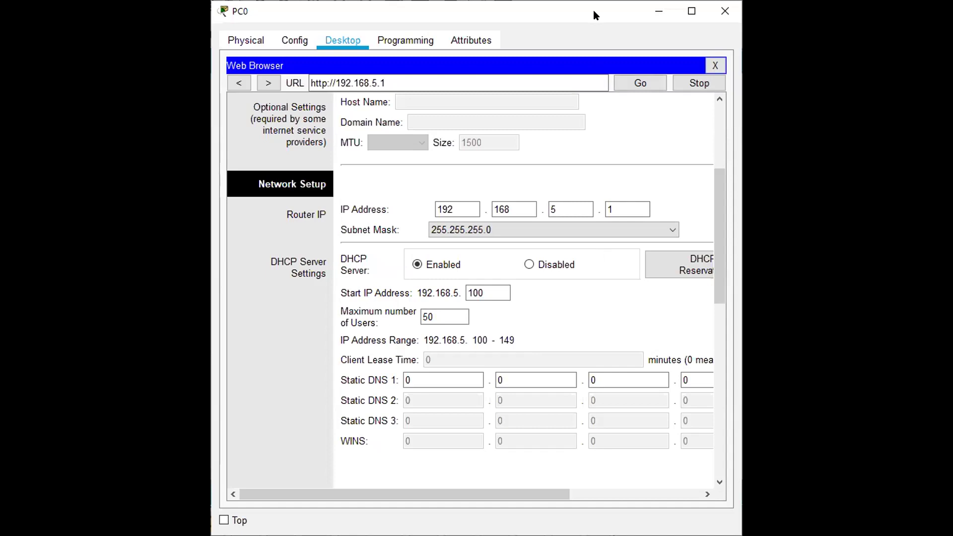
mouse_move(305, 266)
left_mouse_down()
mouse_move(521, 347)
mouse_move(576, 350)
mouse_move(559, 339)
left_mouse_up()
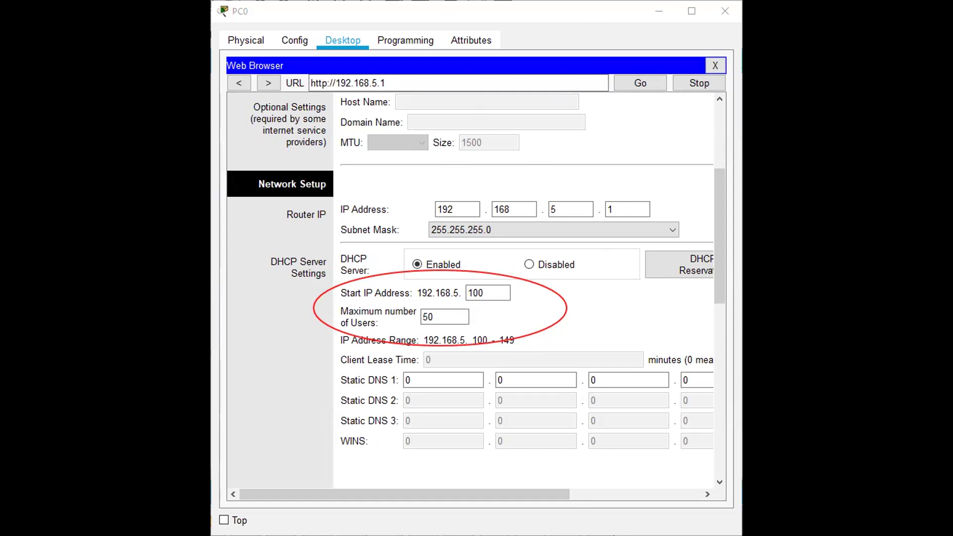
left_click(489, 288)
Step: Set the DHCP Start IP Address to 26 and Maximum number of Users to 75, then save
left_click_drag(489, 289, 467, 292)
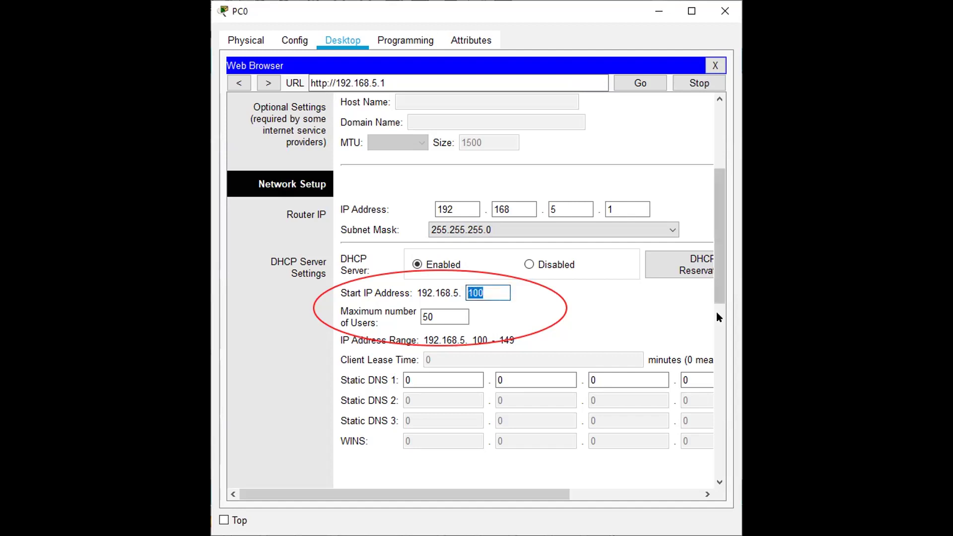
type("26")
left_click(439, 316)
left_click_drag(440, 316, 397, 314)
type("75")
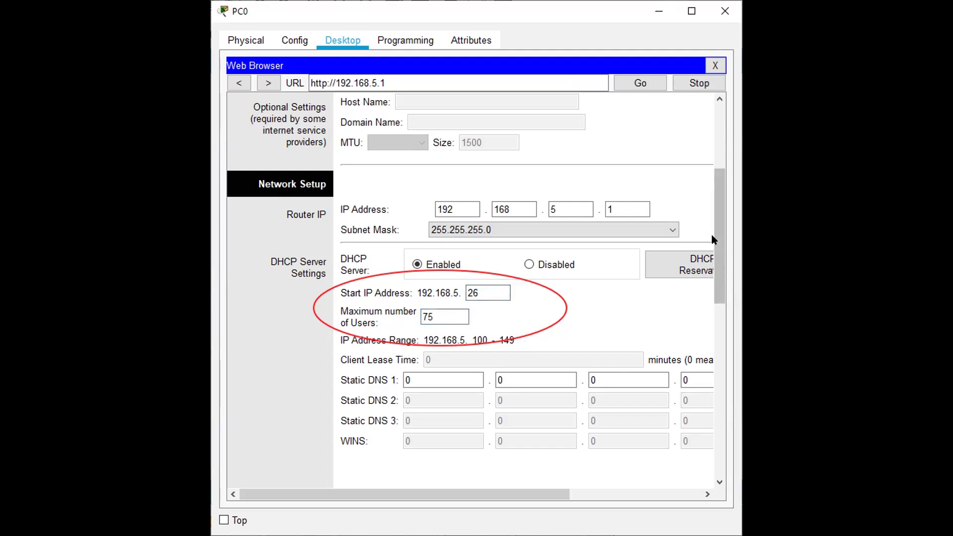
left_click_drag(718, 236, 718, 439)
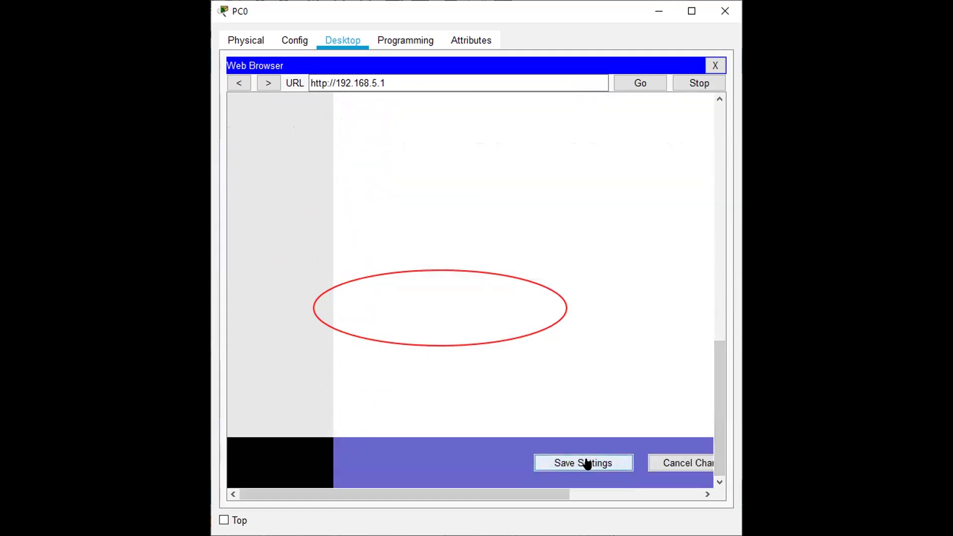
left_click(588, 463)
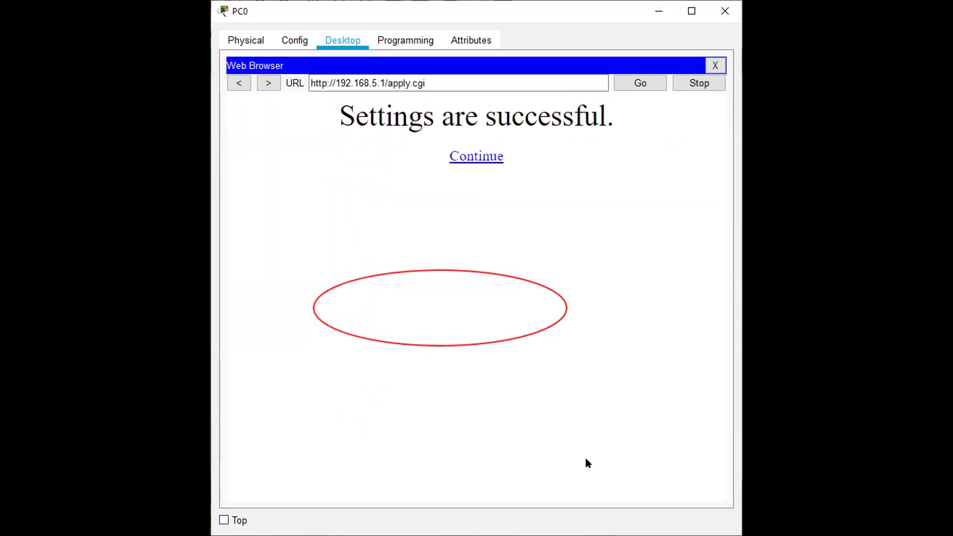
Step: Verify the saved DHCP settings: start 192.168.5.26, 75 users, range 26–100
left_click(486, 157)
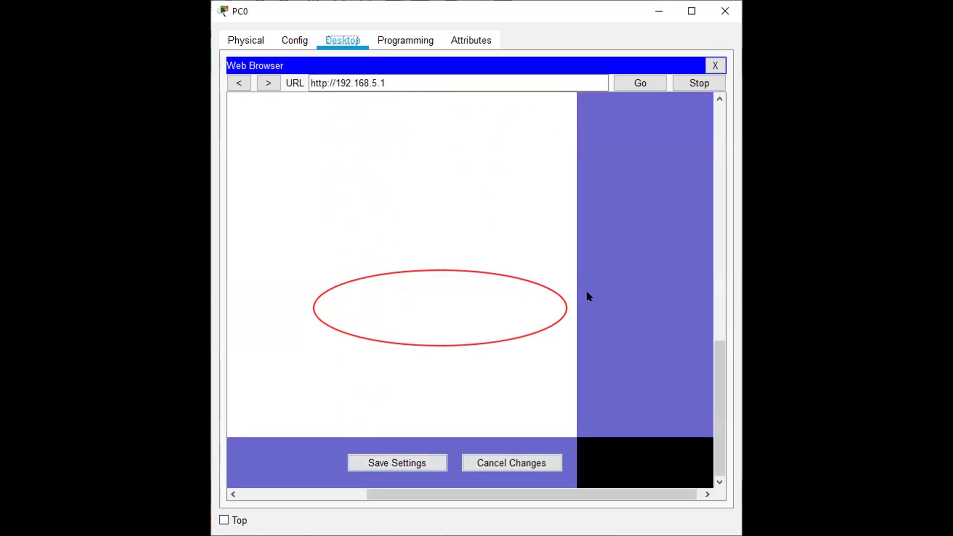
left_click_drag(715, 317, 734, 121)
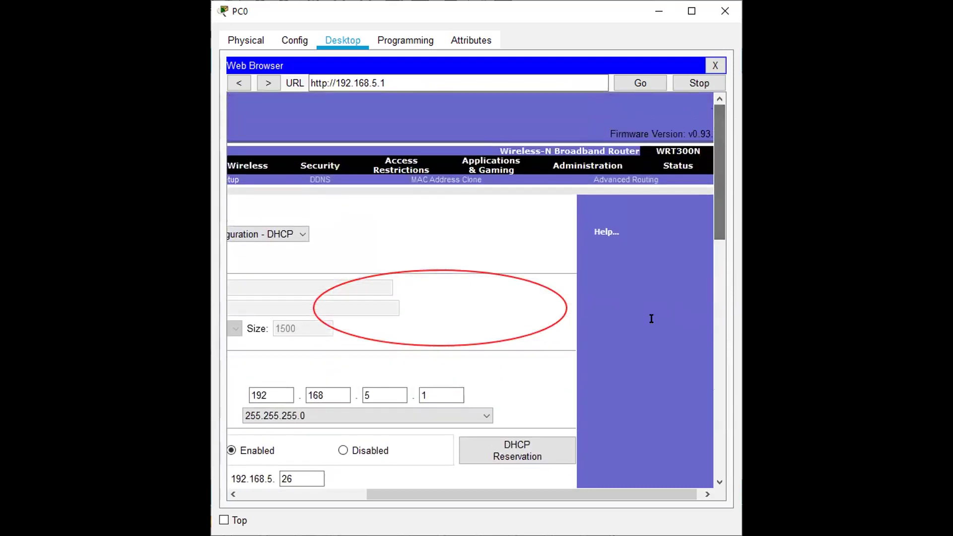
left_click_drag(530, 496, 403, 496)
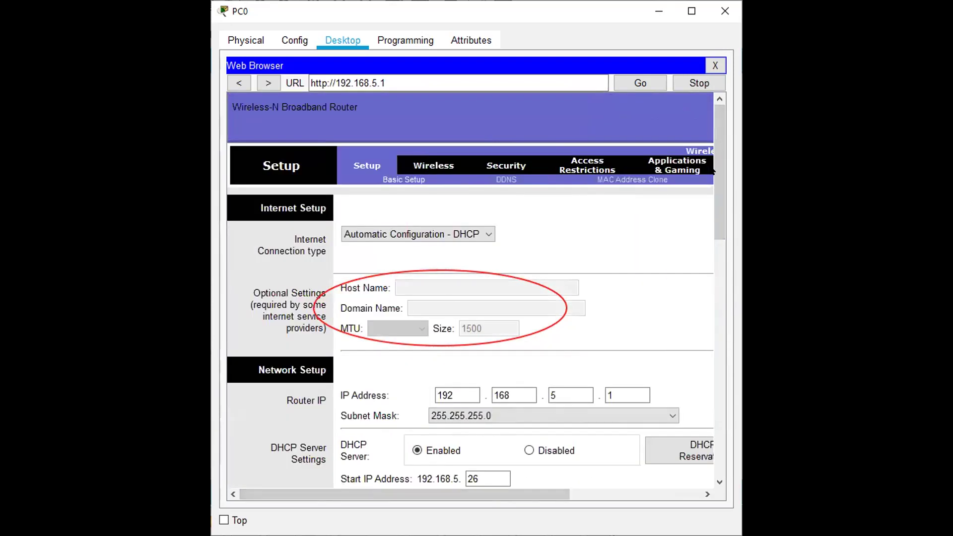
left_click_drag(717, 178, 724, 249)
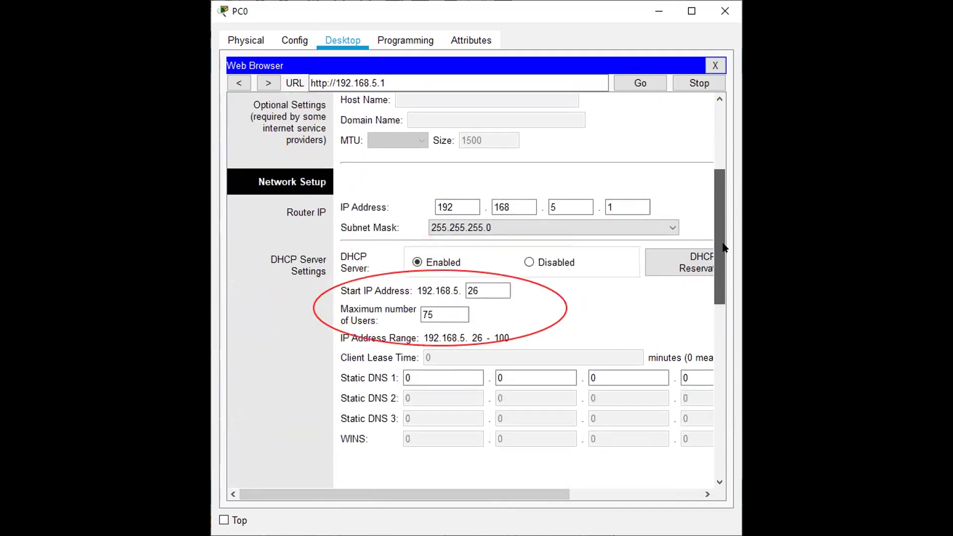
left_click(484, 291)
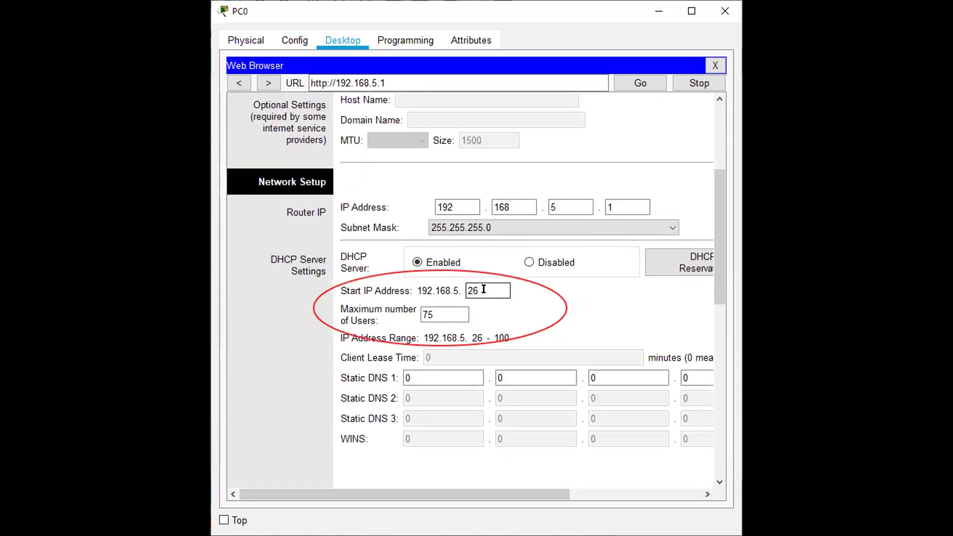
left_click(448, 311)
left_click(485, 287)
left_click(623, 203)
key("Tab")
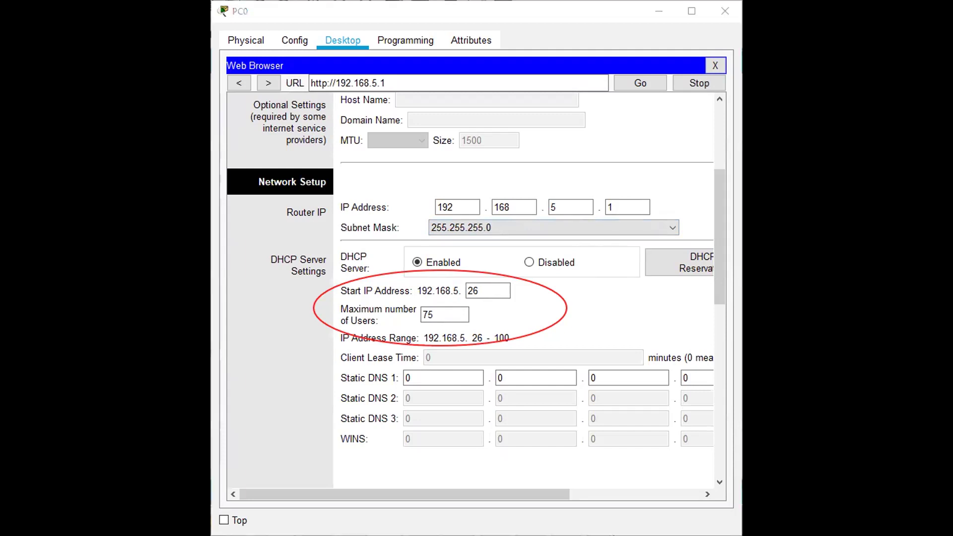
Step: Bring up the activity instructions and read Steps 4–6, with completion at 55%
key("alt+Tab")
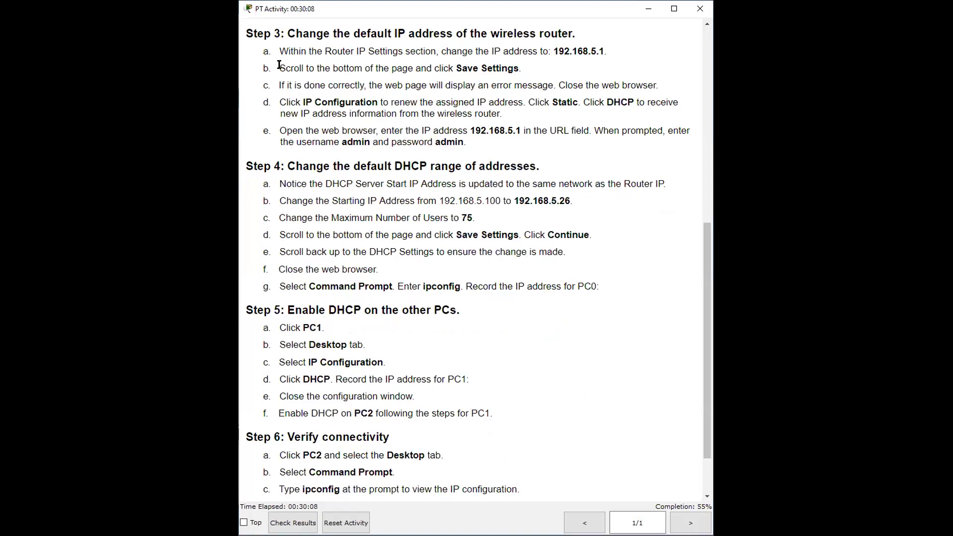
mouse_move(666, 499)
left_mouse_down()
mouse_move(660, 516)
mouse_move(713, 519)
mouse_move(697, 483)
mouse_move(671, 481)
left_mouse_up()
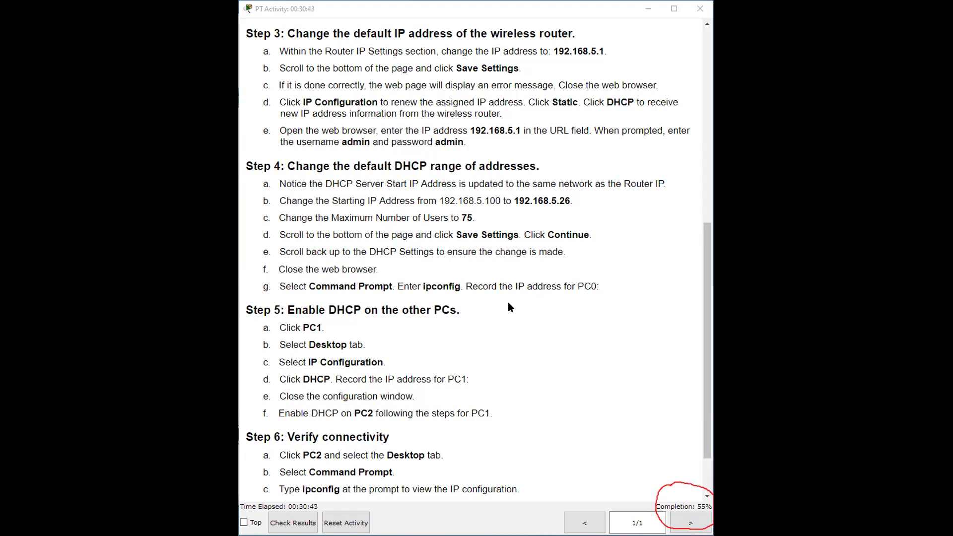
scroll(508, 306, "down", 1)
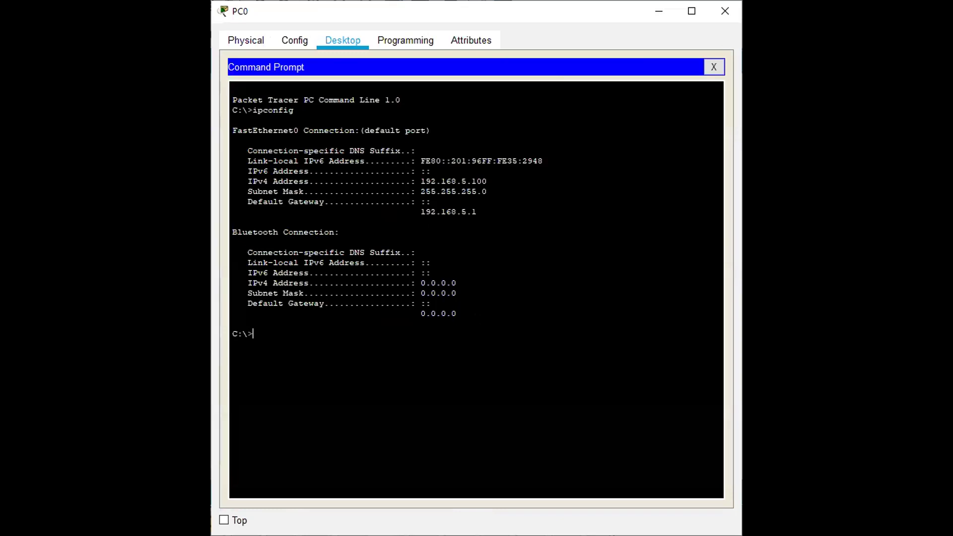
Step: Highlight PC0's IPv4 address 192.168.5.100 in the ipconfig output and close Command Prompt
left_click_drag(487, 191, 416, 182)
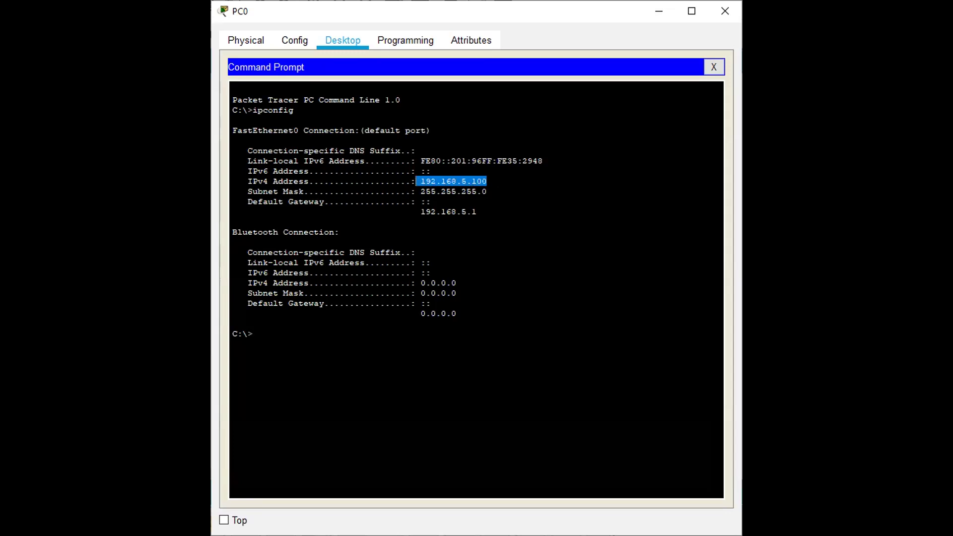
left_click(714, 67)
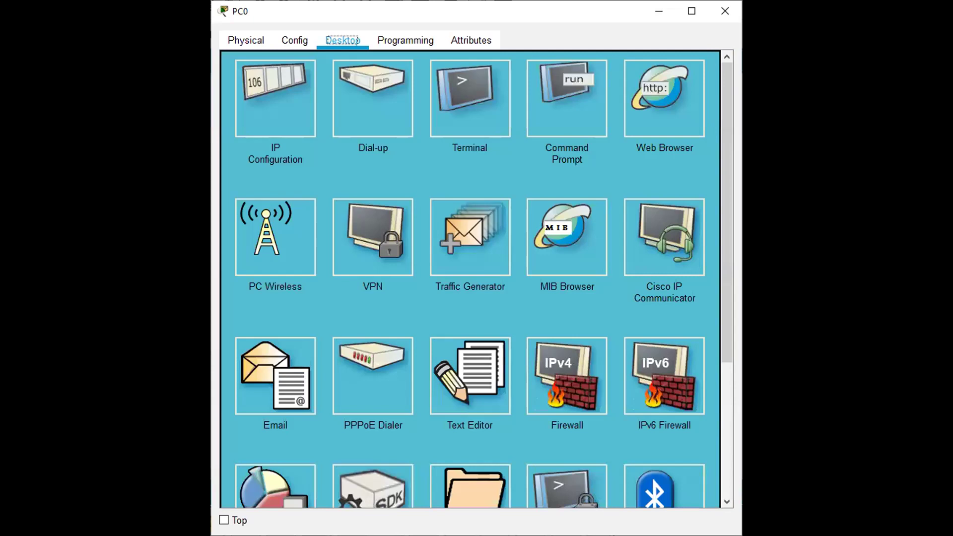
Step: Leave PC0's window and return to the topology to bring up PC1
key("alt+Tab")
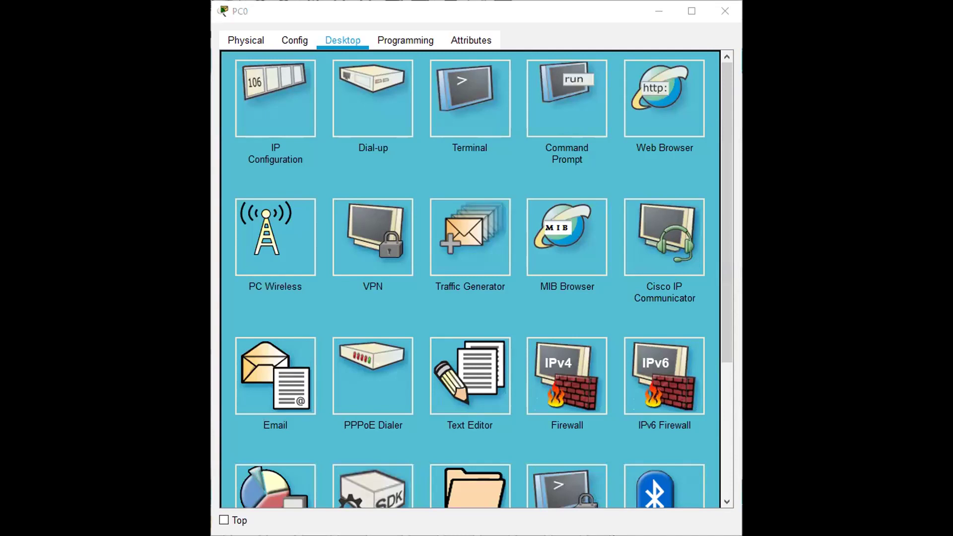
key("alt+Tab")
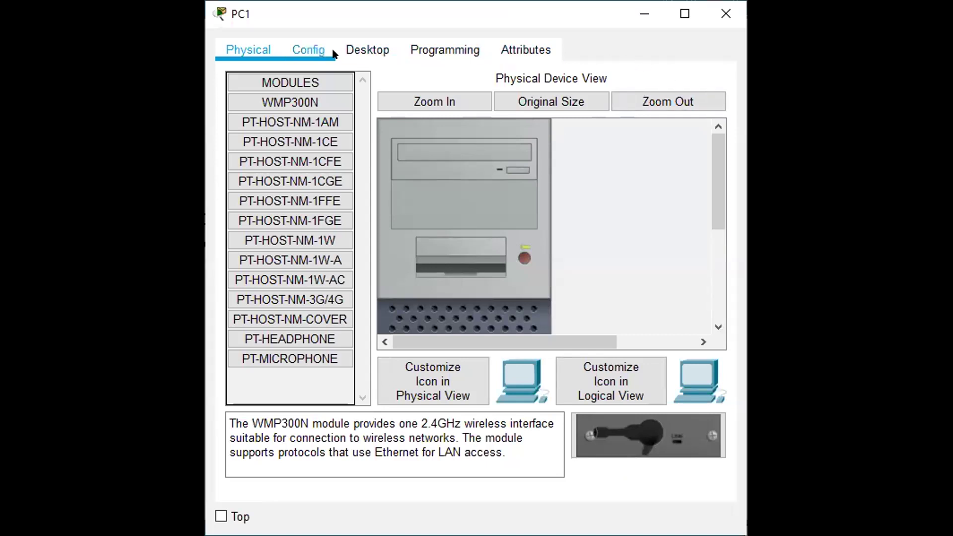
Step: Switch PC1 to DHCP, obtaining 192.168.5.26 with gateway 192.168.5.1
left_click(377, 53)
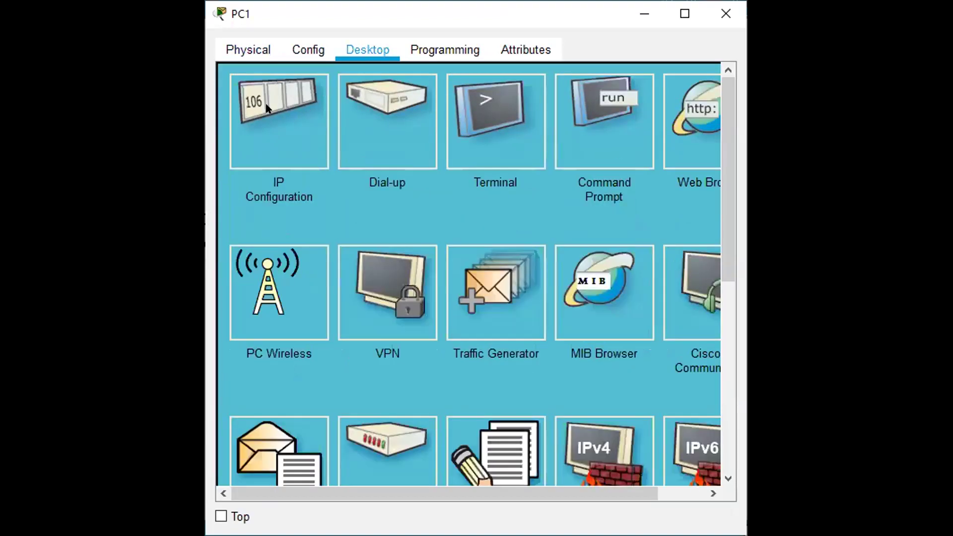
left_click(267, 108)
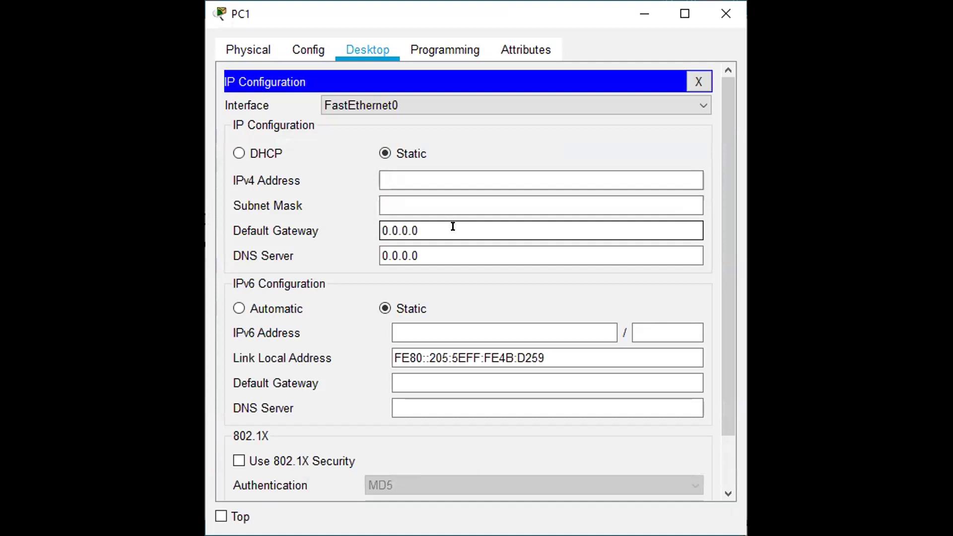
left_click(238, 153)
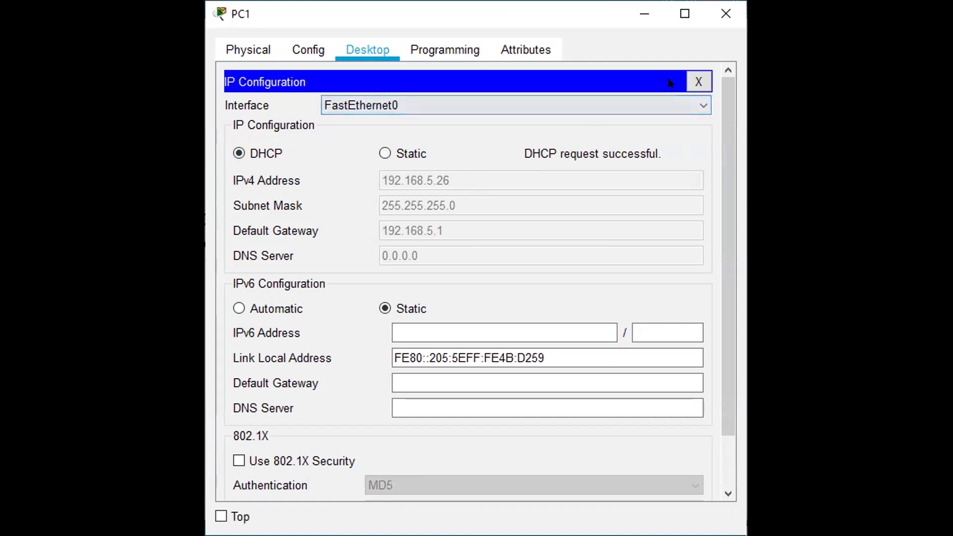
left_click(698, 80)
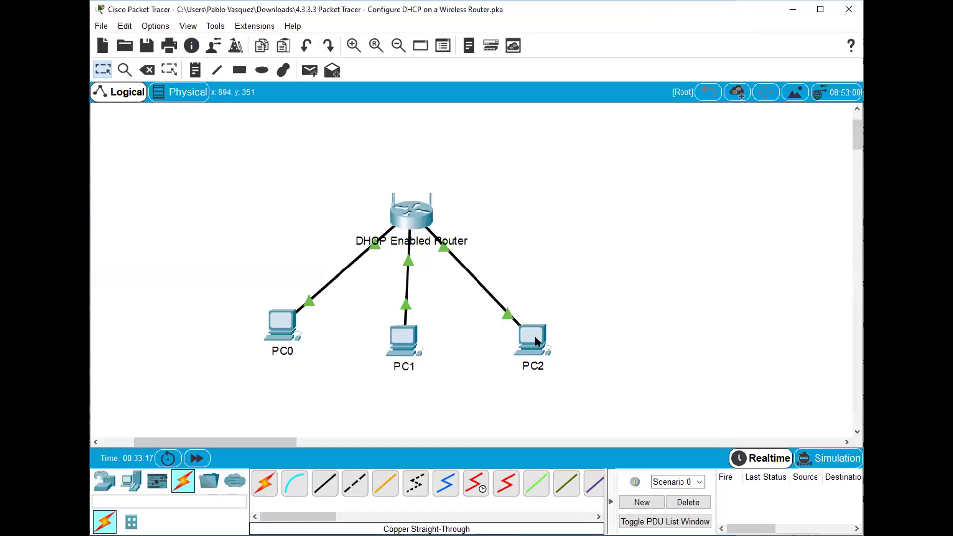
Step: Set PC2's IP Configuration to DHCP, receiving 192.168.5.27 with gateway 192.168.5.1
left_click(536, 341)
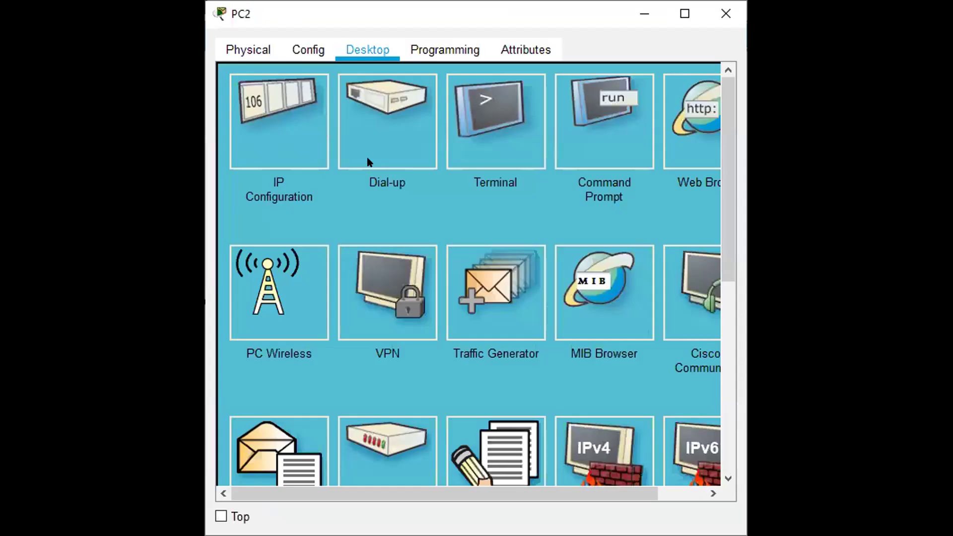
left_click(323, 135)
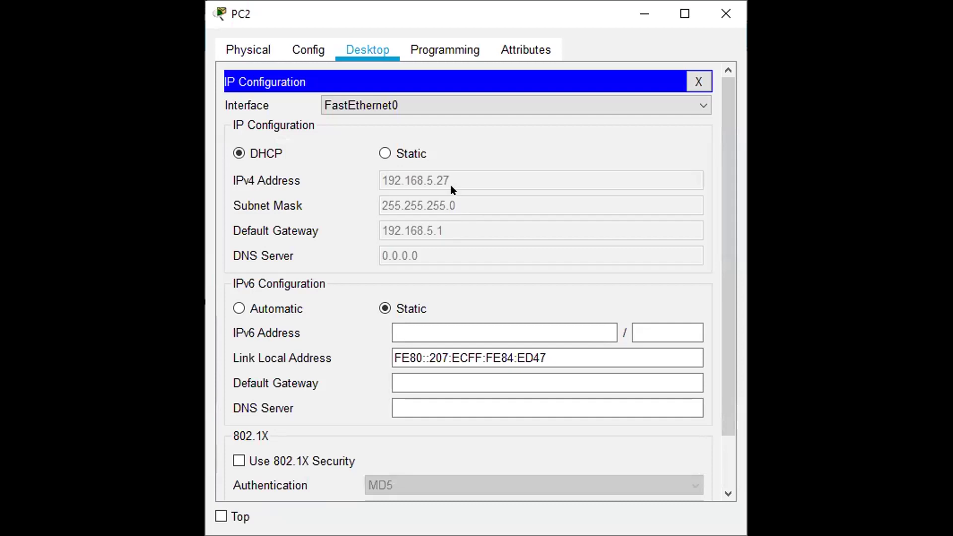
left_click(693, 86)
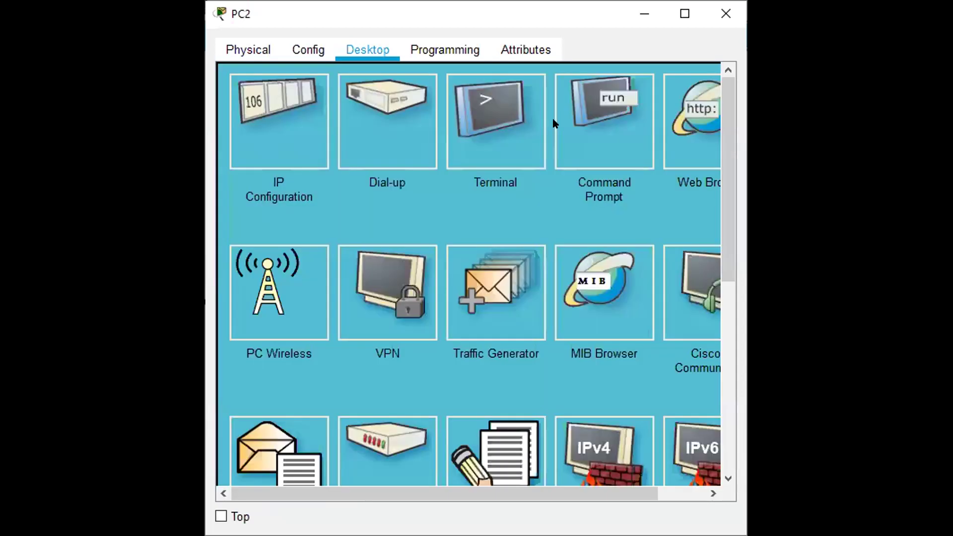
Step: From PC2's Command Prompt, ping 192.168.5.1 and 192.168.5.26, both with 0% loss
left_click(613, 120)
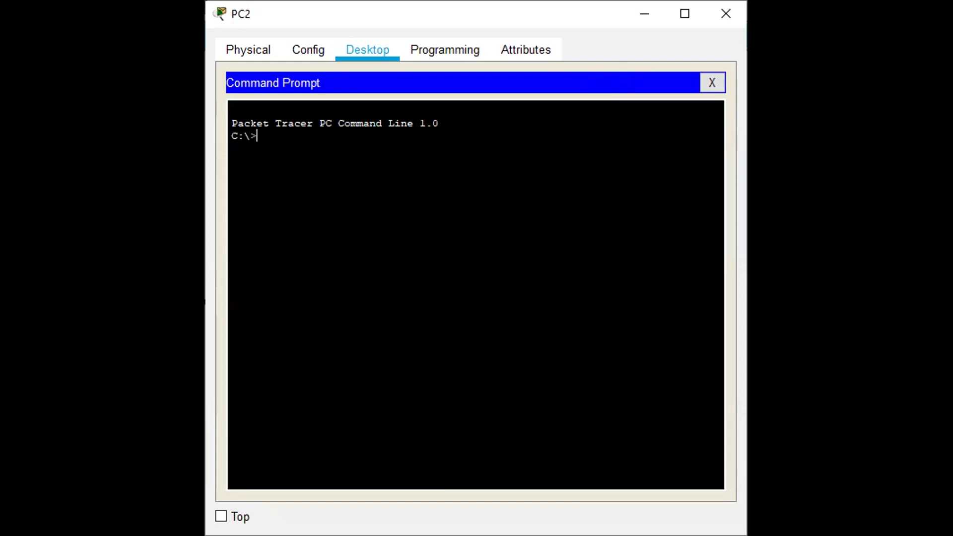
type("ping 192.168.5.1")
key("Return")
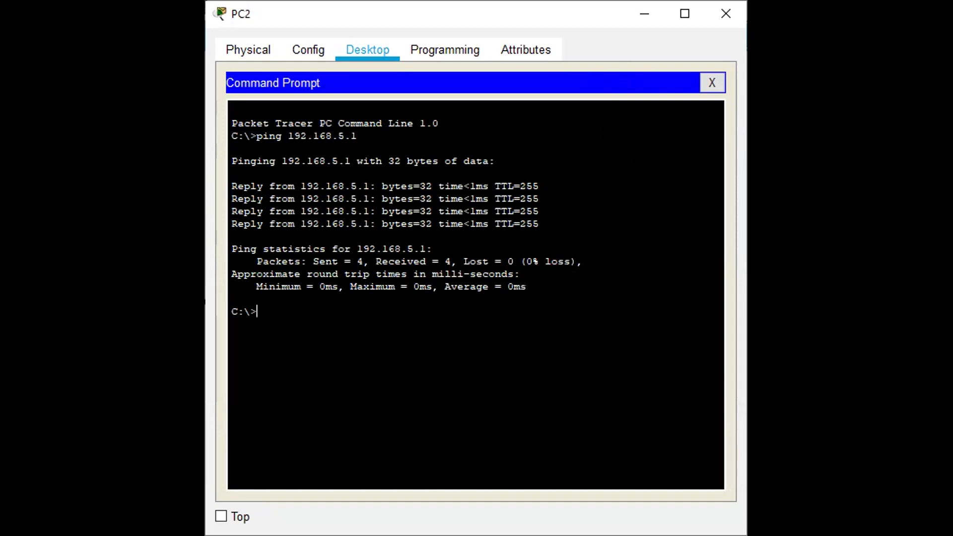
type("ping 192.168.5.26")
key("Return")
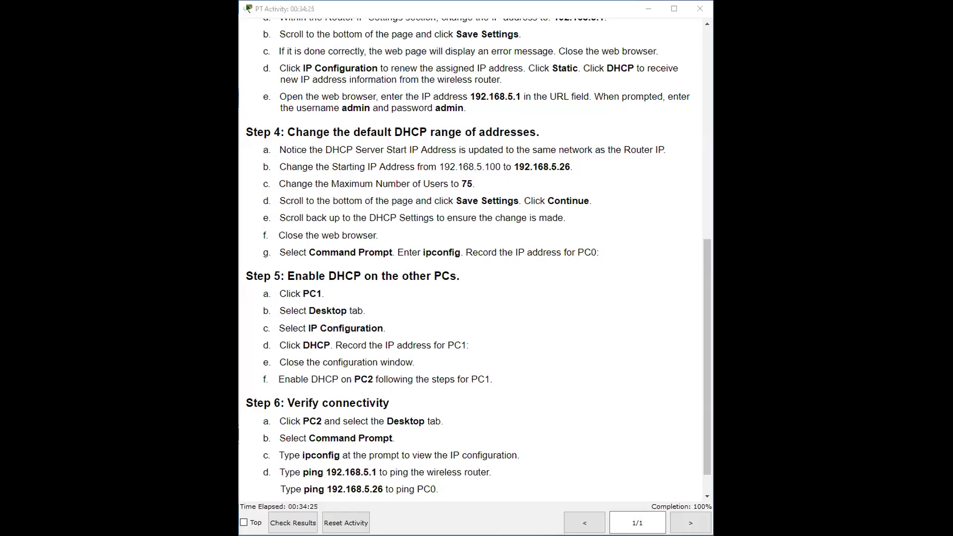
Step: Check the activity instructions window reporting 100% completion
mouse_move(691, 486)
left_mouse_down()
mouse_move(698, 506)
mouse_move(687, 485)
left_mouse_up()
left_click_drag(682, 487, 688, 496)
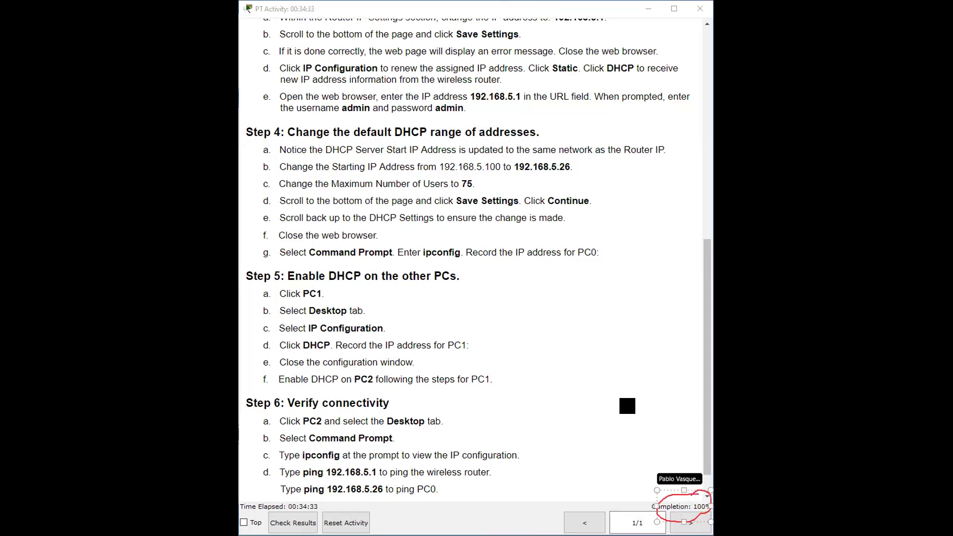